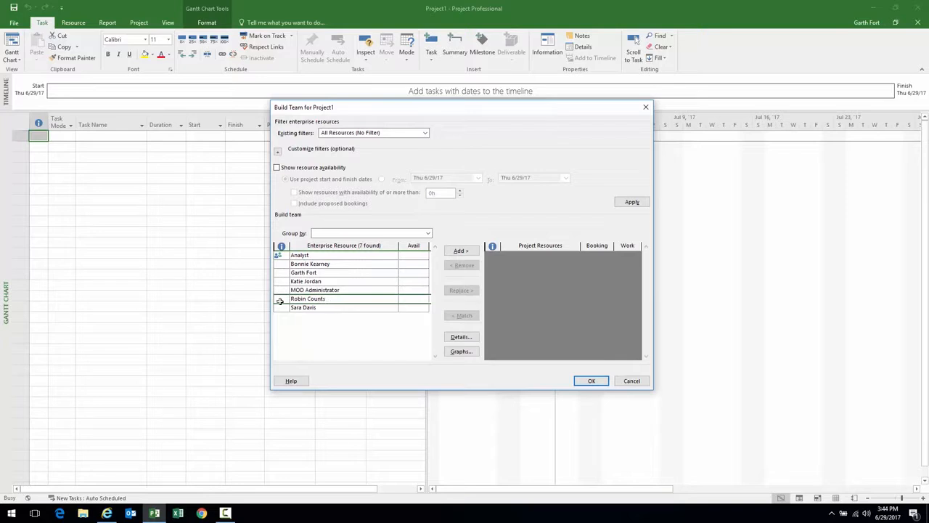
Add the selected enterprise resource to the project team as a proposed booking.
click(451, 251)
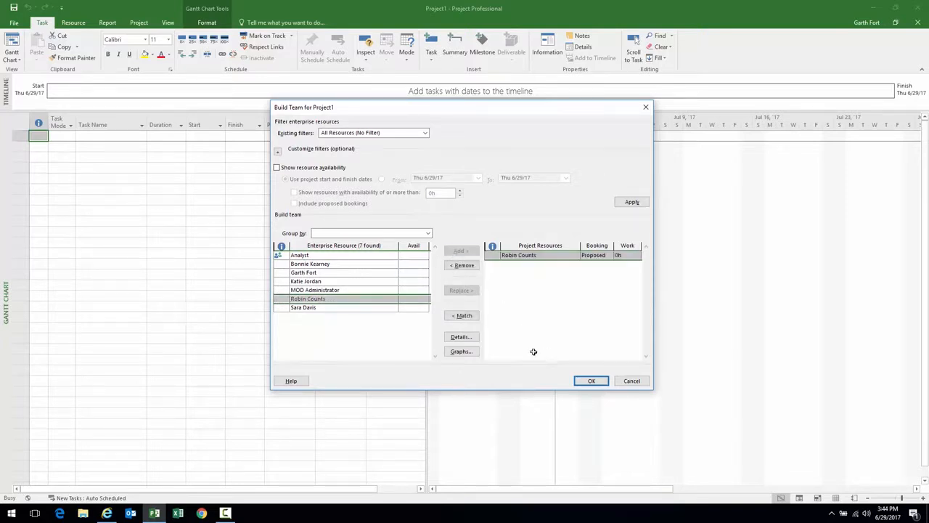
click(592, 382)
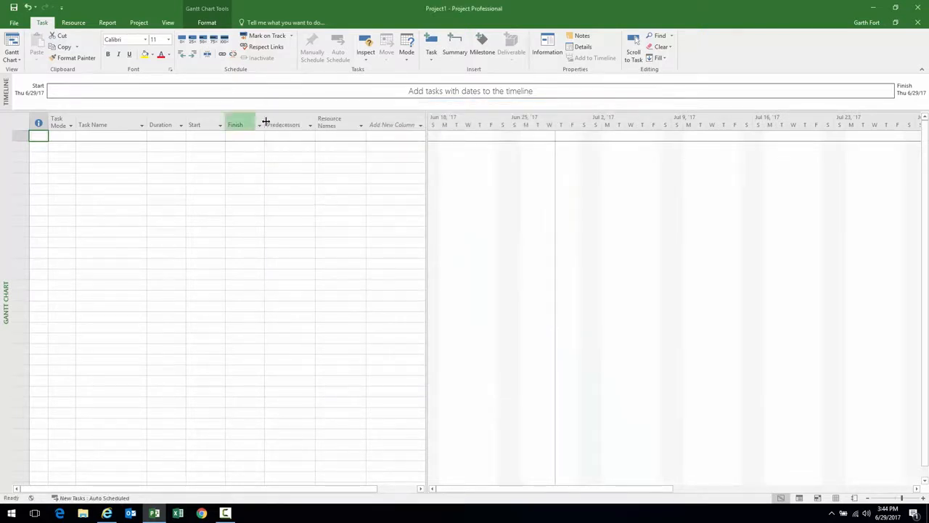
Open the working time settings, display the added team member's calendar, and acknowledge the enterprise resource notice.
click(146, 23)
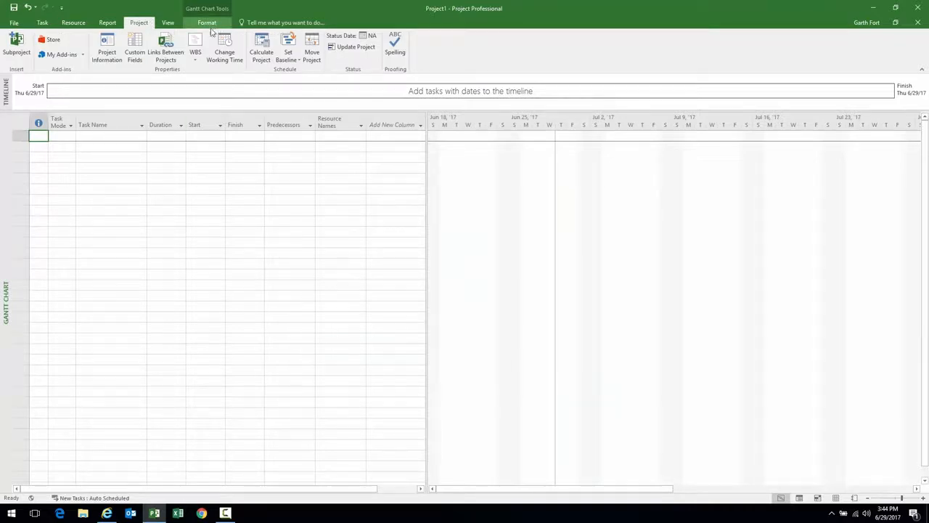
click(225, 45)
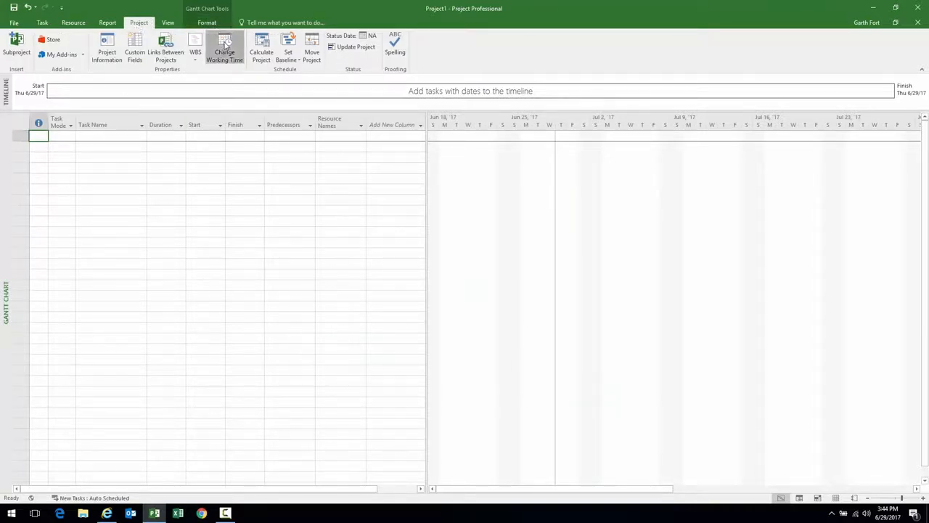
drag(424, 111, 414, 103)
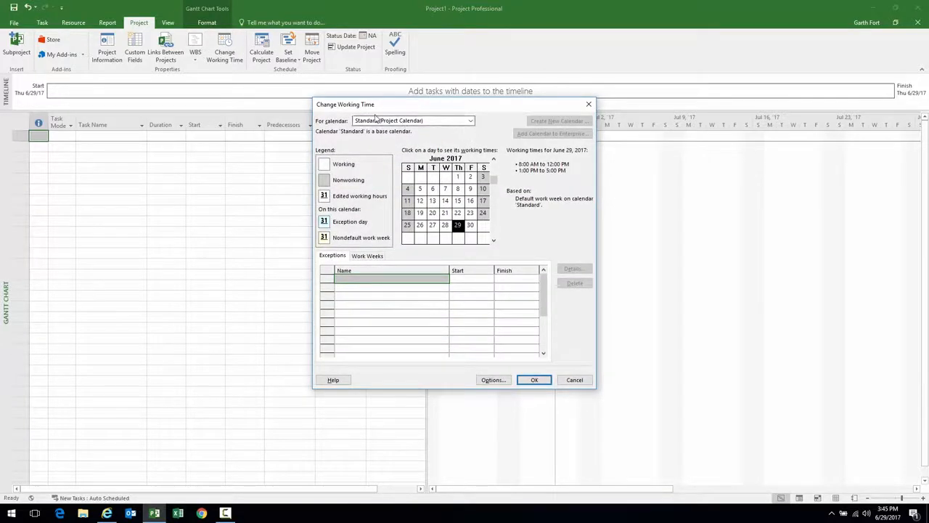
click(439, 122)
click(381, 138)
click(381, 138)
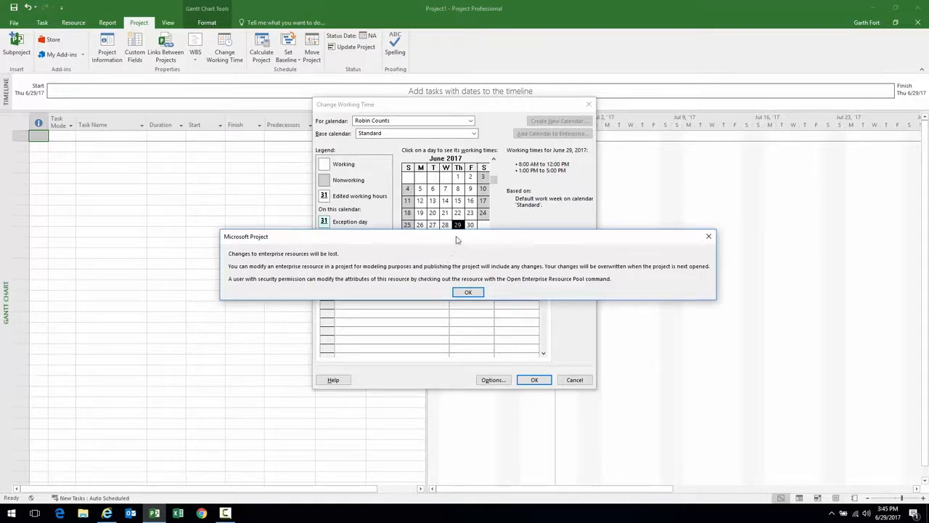
drag(452, 237, 449, 241)
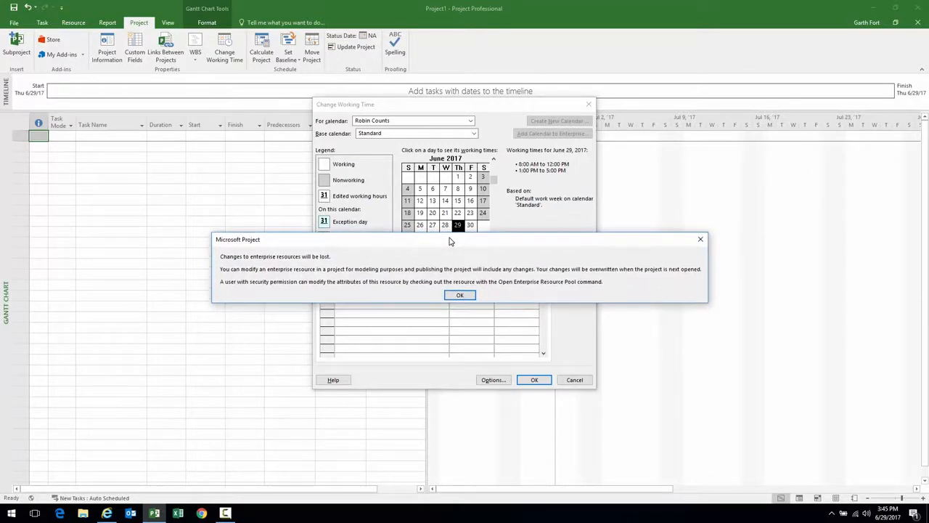
click(459, 295)
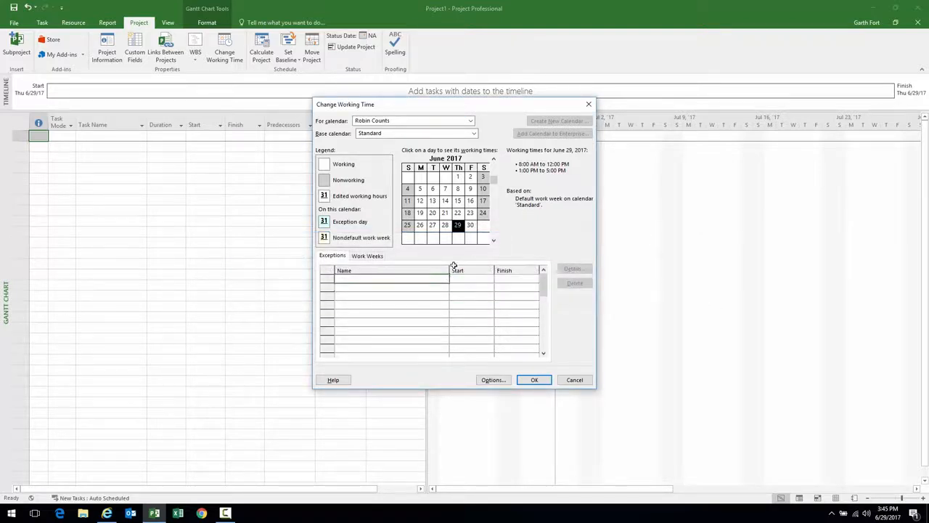
Check the team member's July 2017 working times, including July 28, and close the calendar without changes.
click(495, 238)
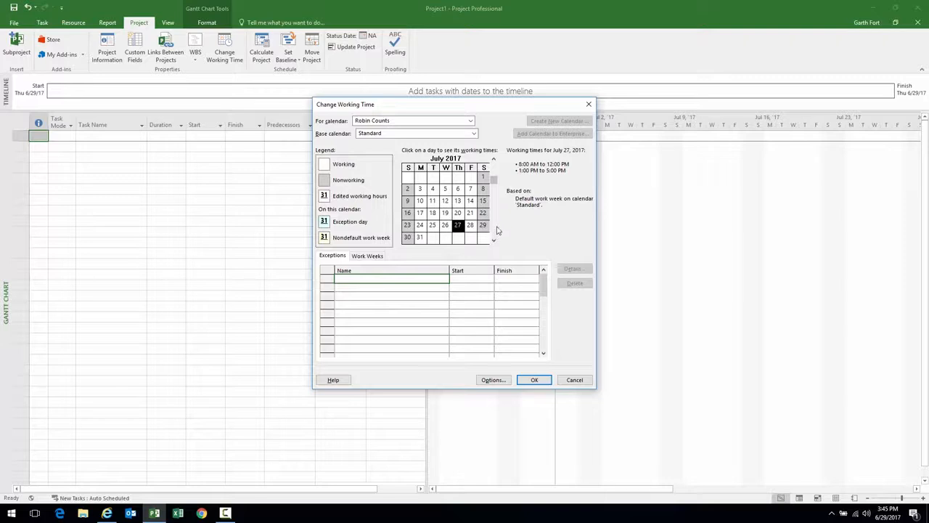
drag(421, 189, 467, 231)
click(468, 227)
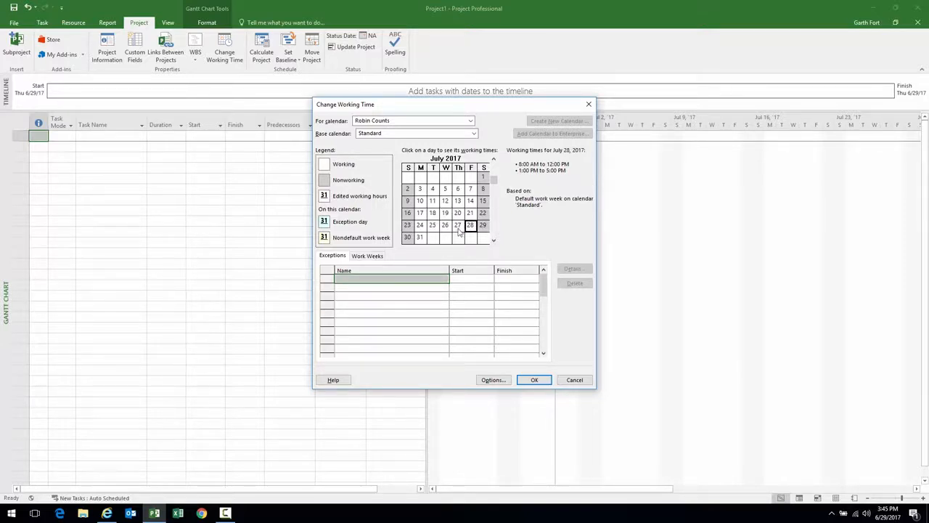
click(575, 380)
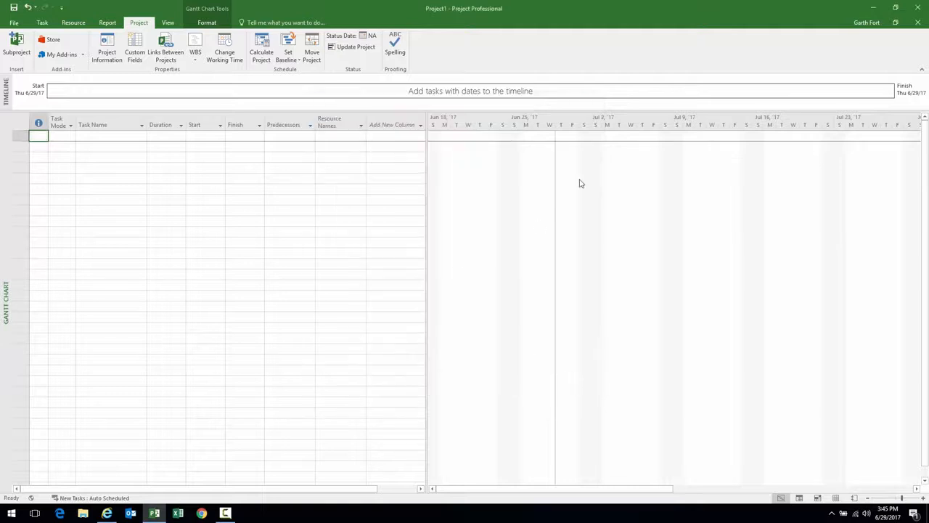
Close the blank project and exit Project Professional.
click(917, 8)
click(461, 247)
click(448, 297)
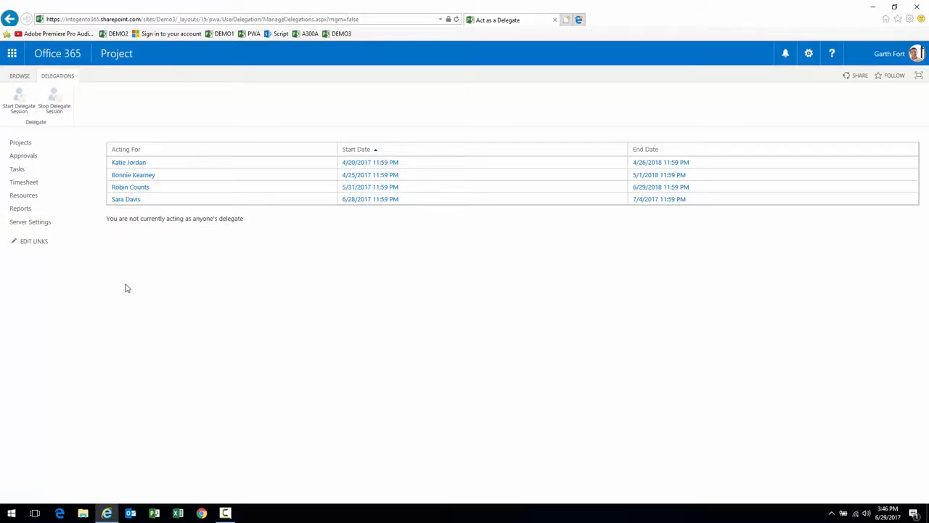
Start a delegate session in Project Web App for the same resource, the delegation starting 5/31/2017.
click(169, 187)
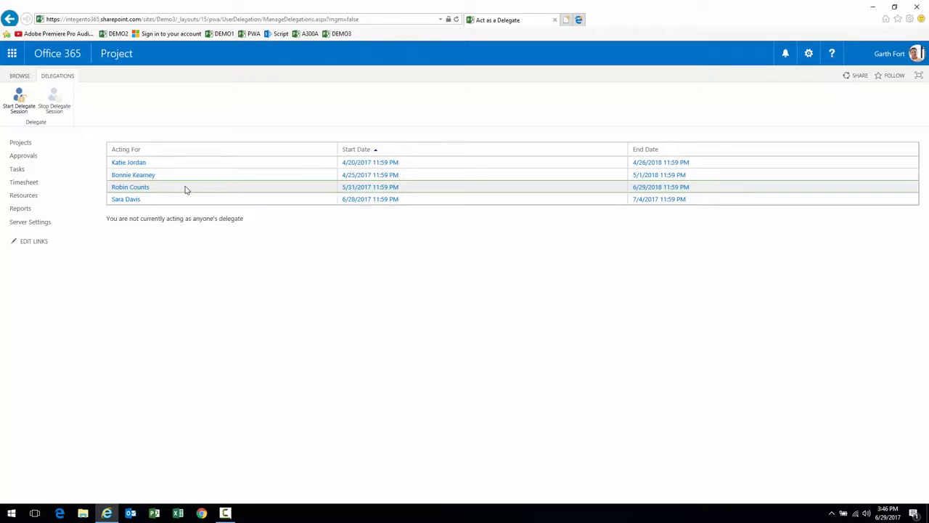
click(19, 101)
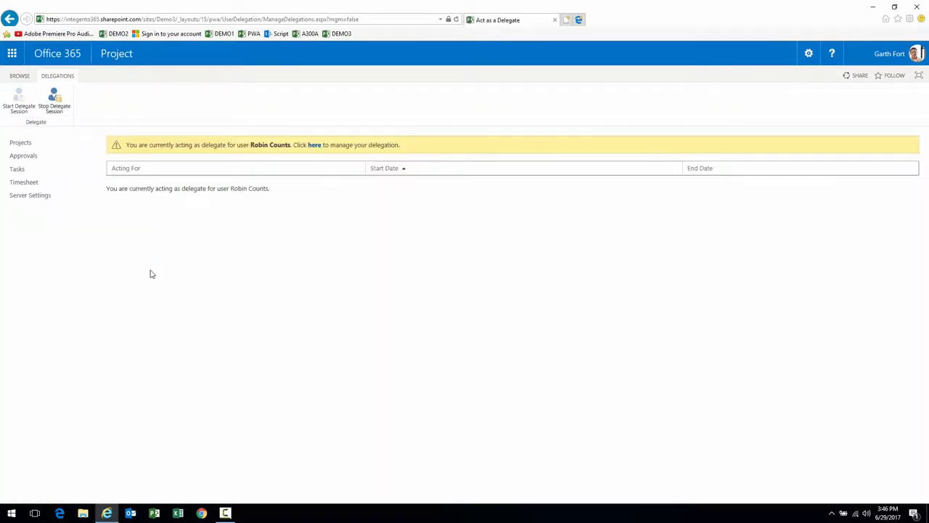
Open the resource's timesheet and advance it to the period 7/9/2017 to 7/15/2017.
click(36, 183)
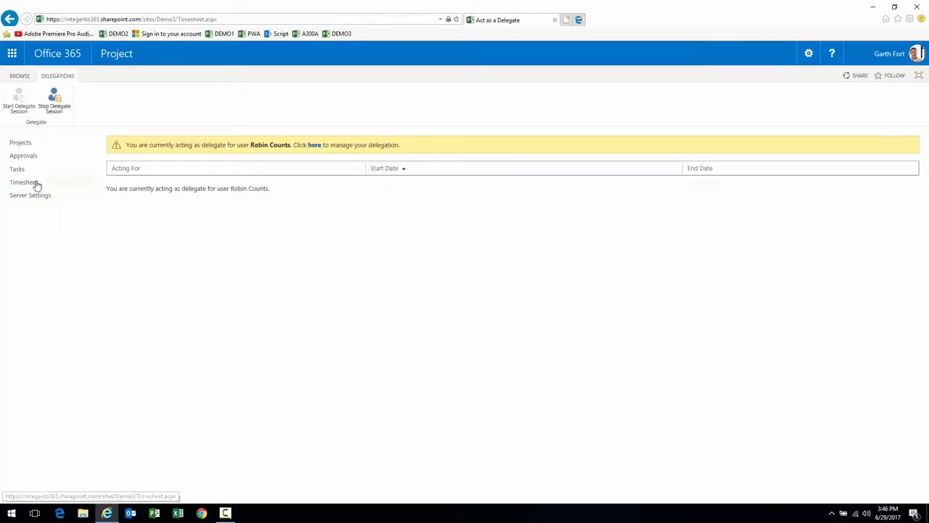
click(113, 205)
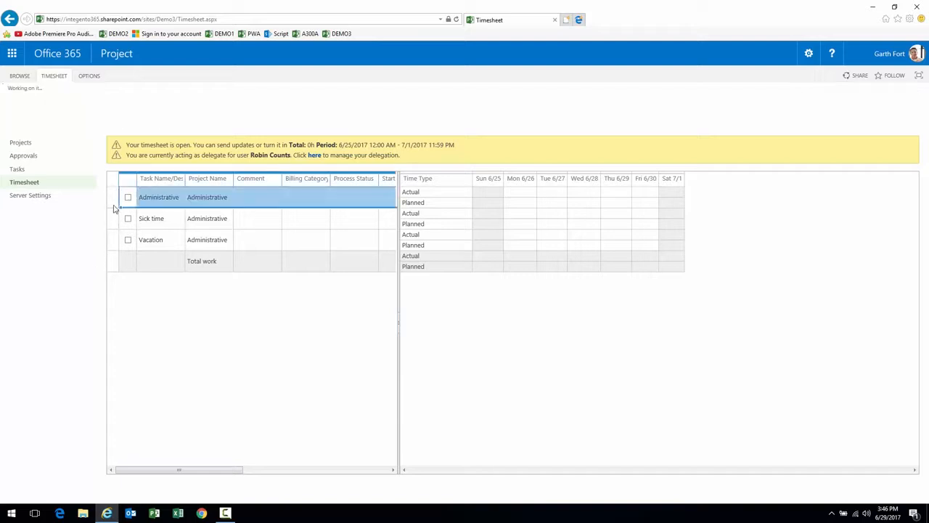
click(105, 99)
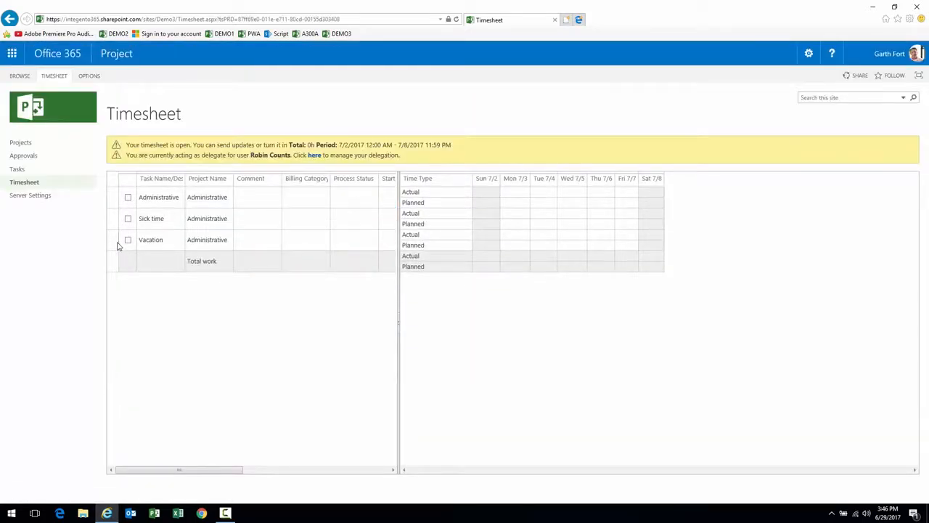
click(116, 244)
click(92, 108)
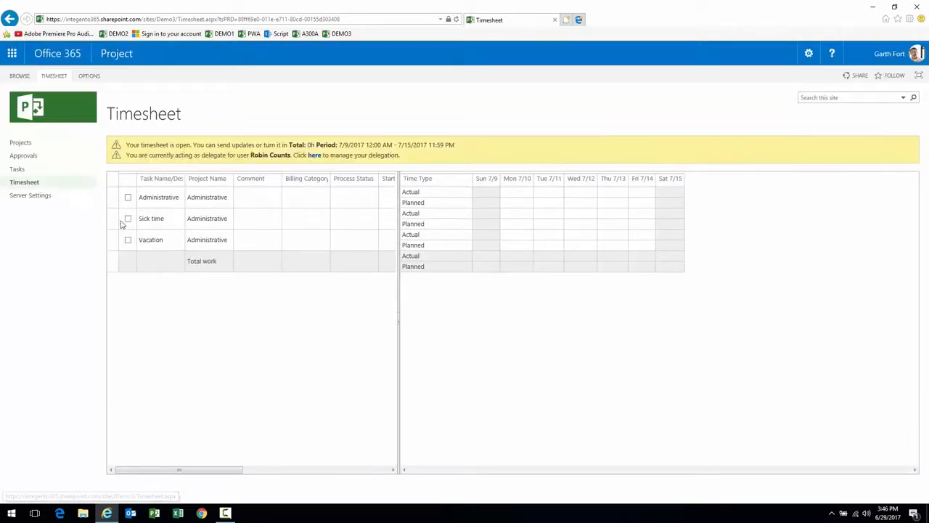
click(114, 242)
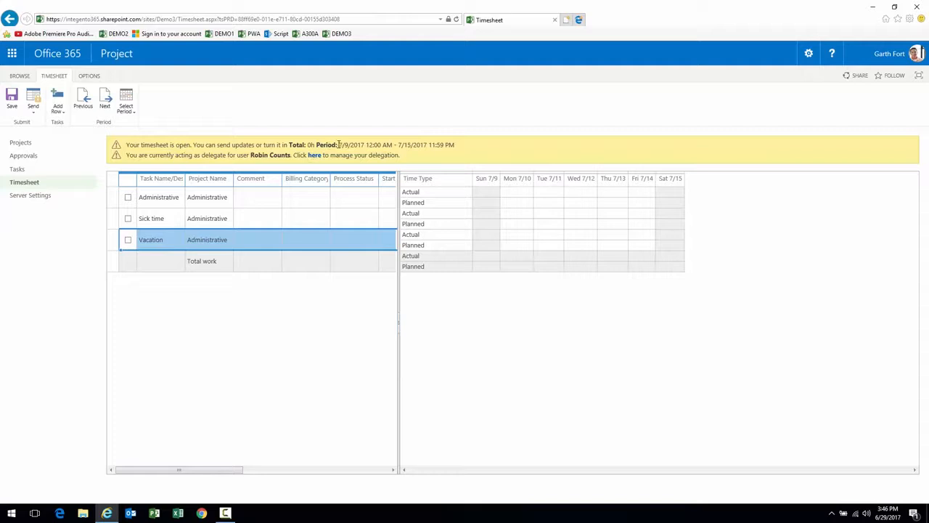
drag(339, 144, 419, 147)
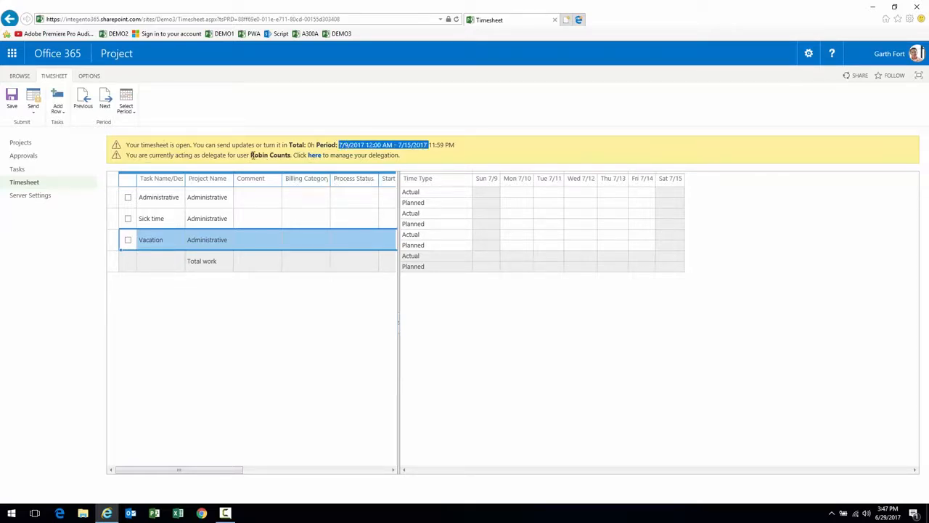
drag(252, 155, 290, 155)
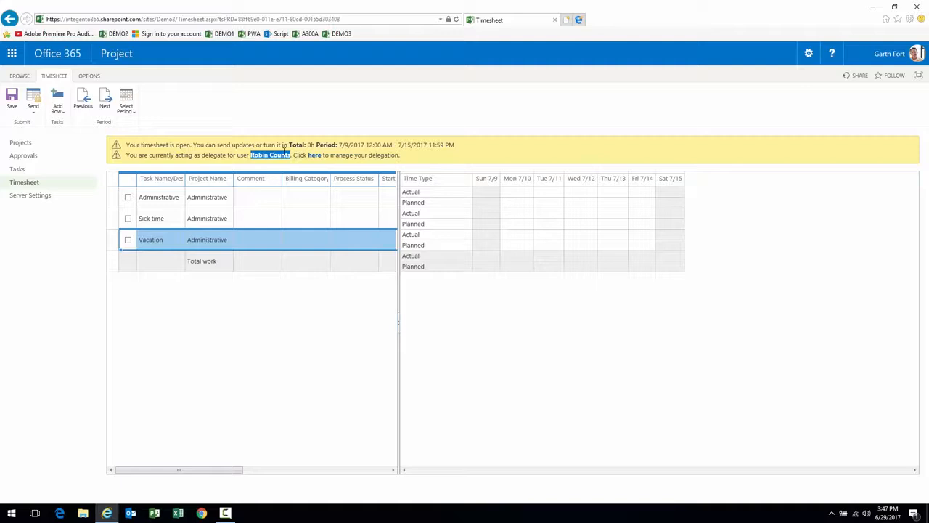
Enter 8 actual Vacation hours for each day from Monday 7/10 to Friday 7/14.
click(513, 237)
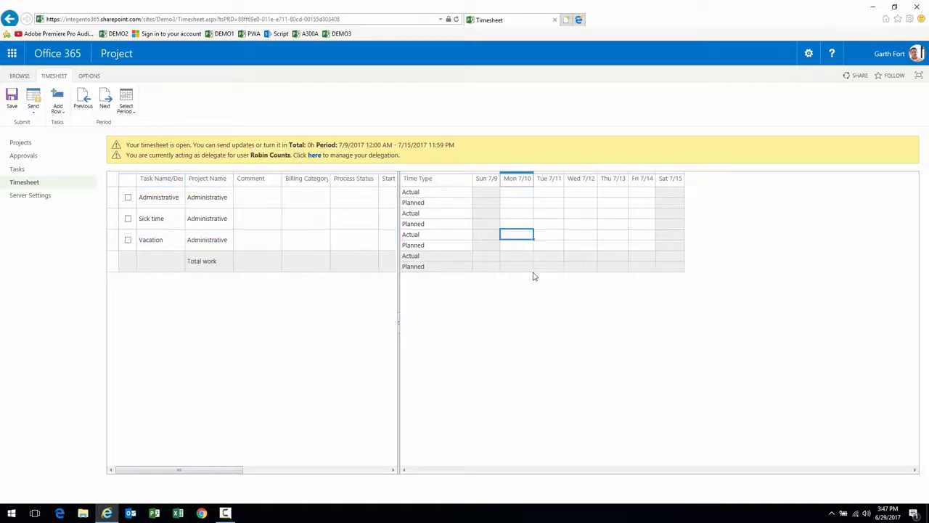
text(8)
key(Tab)
text(8)
key(Tab)
text(8	8)
key(Tab)
text(8)
key(Tab)
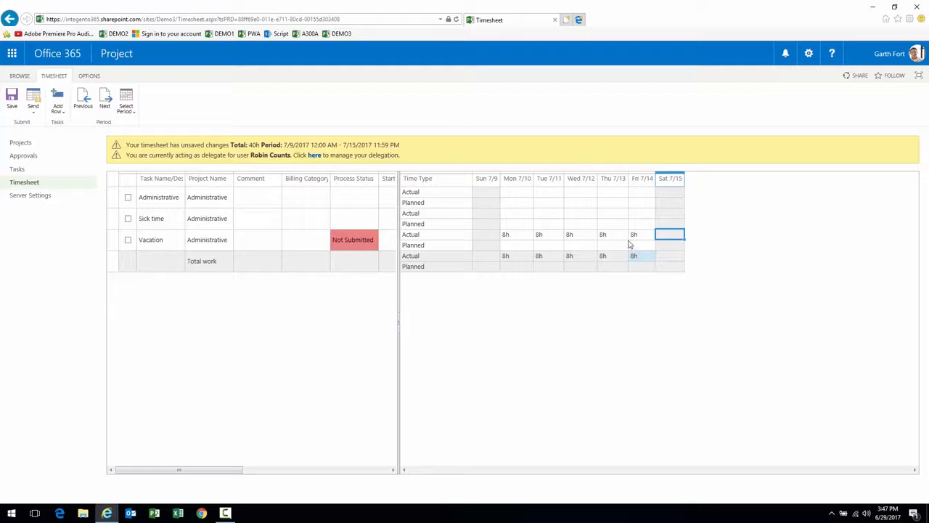
Set the Vacation line's actual hours to 0 and planned hours to 8 for each day from 7/10 to 7/14.
click(526, 236)
text(0	0	0	0	0)
key(Return)
text(8	8	8	8	8)
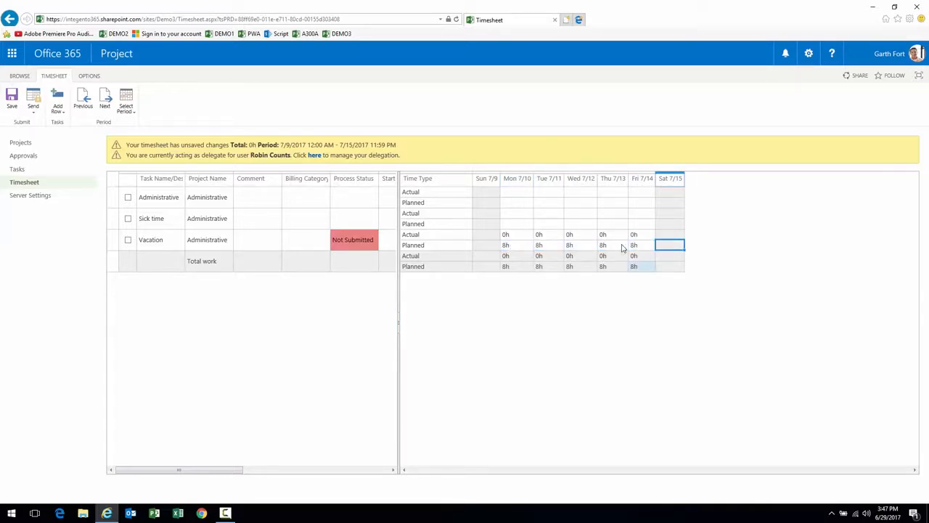
Send progress for all timesheet tasks without a comment and check the Vacation line's process status.
click(33, 109)
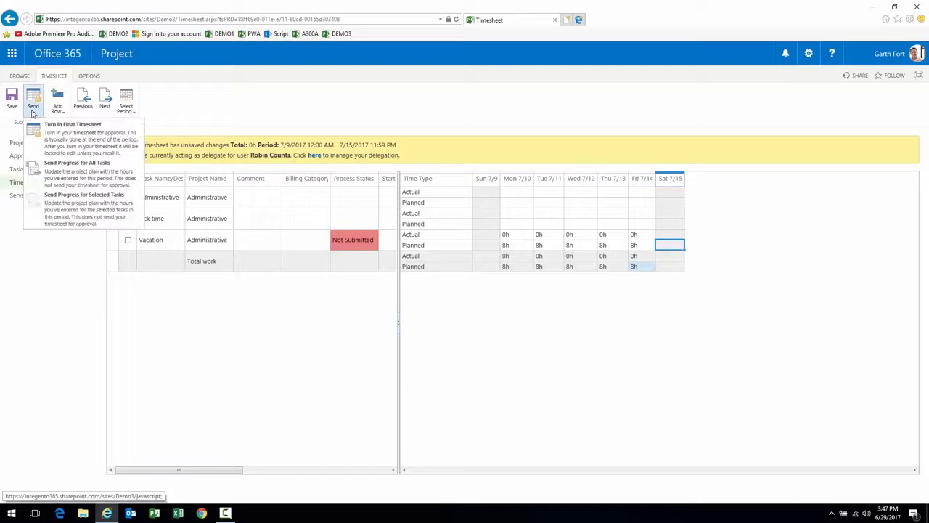
click(59, 171)
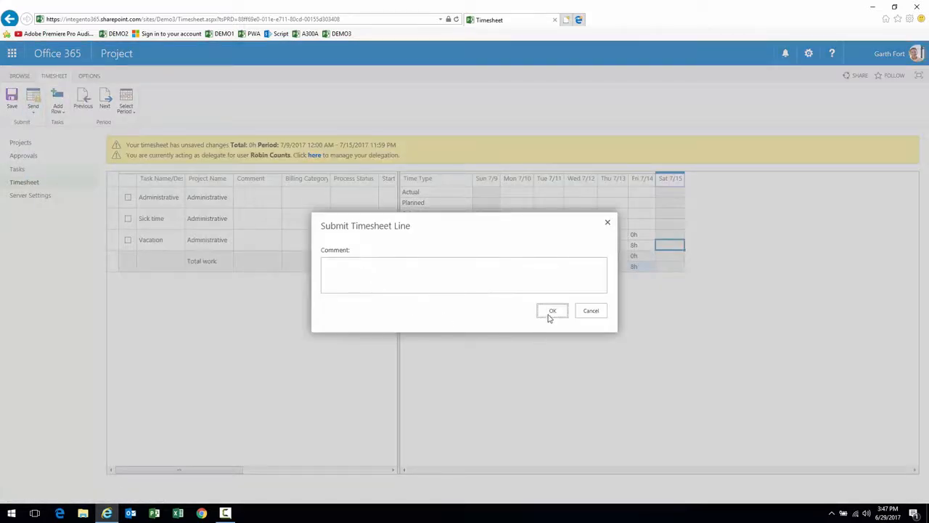
click(552, 312)
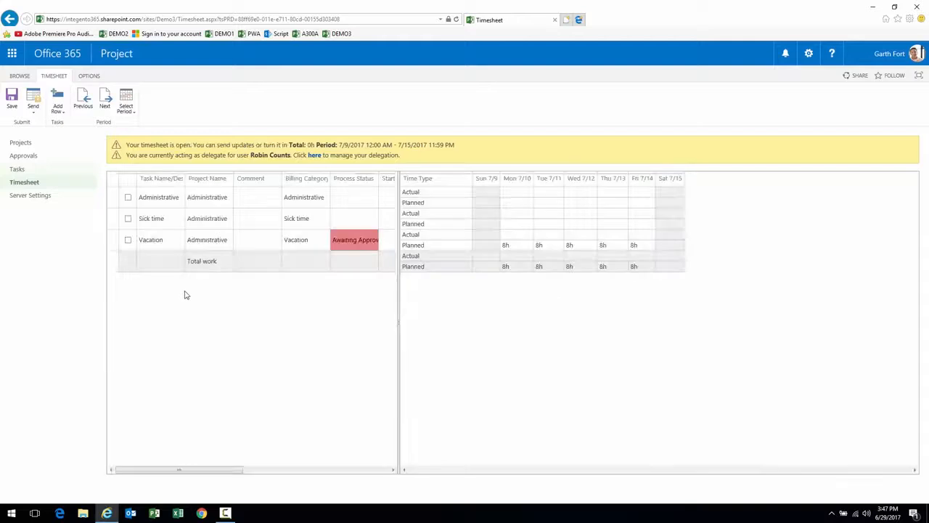
click(356, 240)
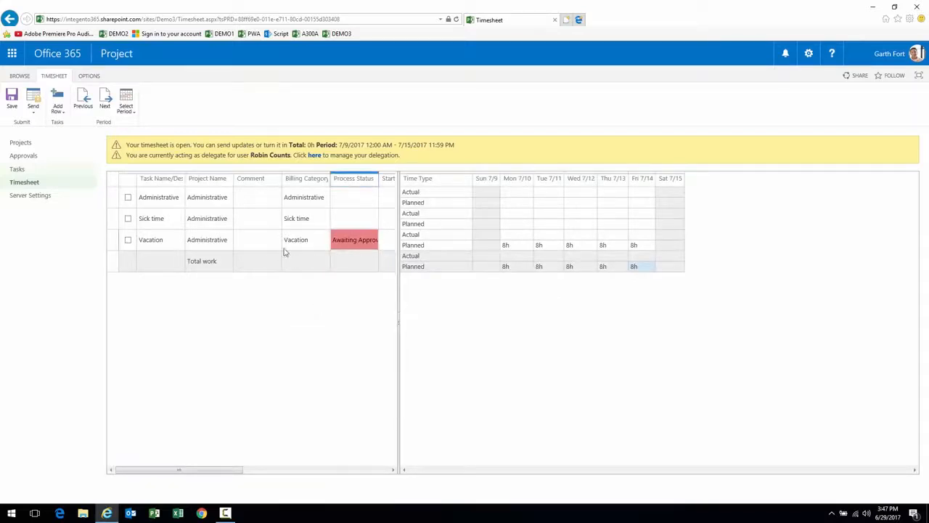
Return to the delegation page and stop the current delegate session.
click(313, 156)
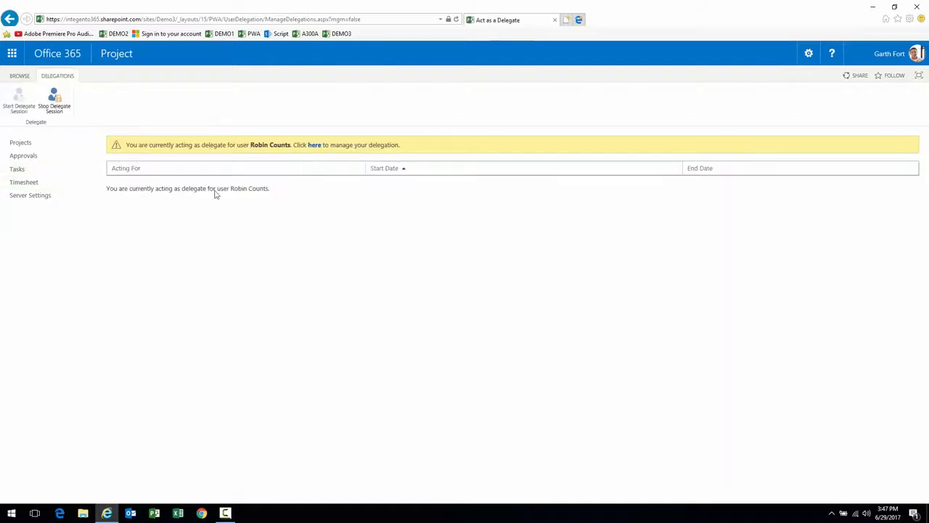
click(71, 116)
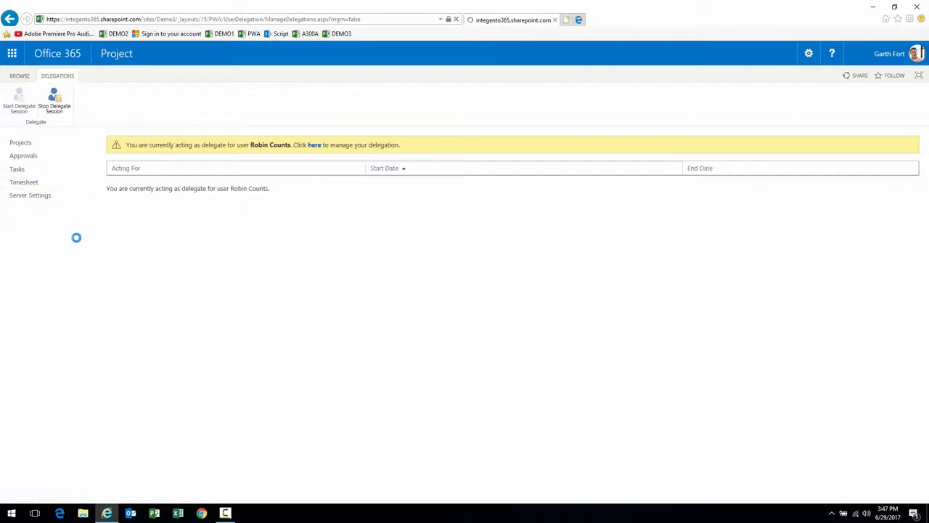
Approve the pending Vacation administrative time request in the Approval Center without adding a comment.
click(32, 156)
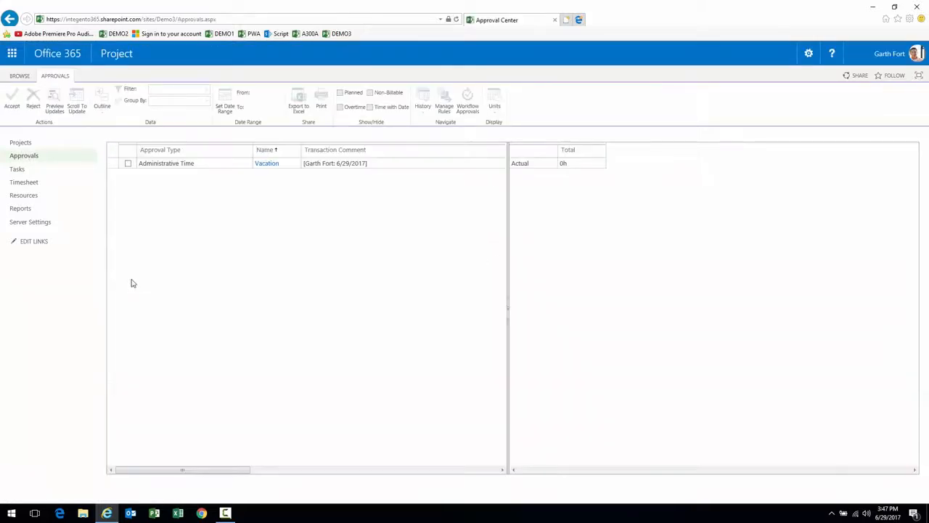
click(128, 164)
click(11, 102)
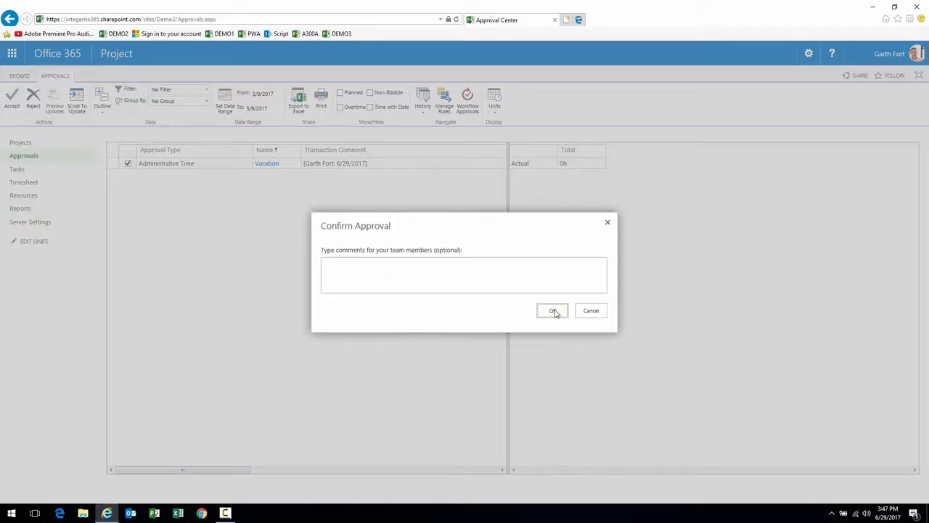
click(554, 313)
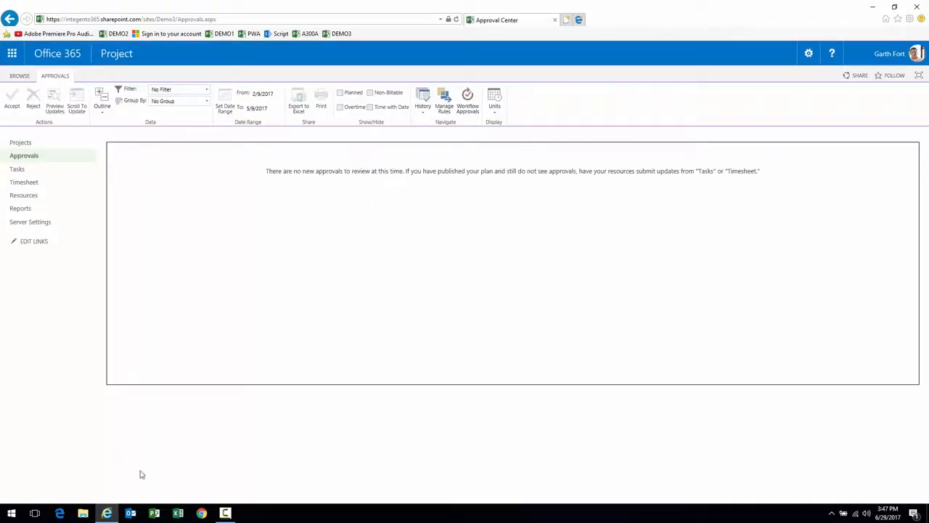
Start Project Professional and log in with a Project Web App profile.
click(154, 512)
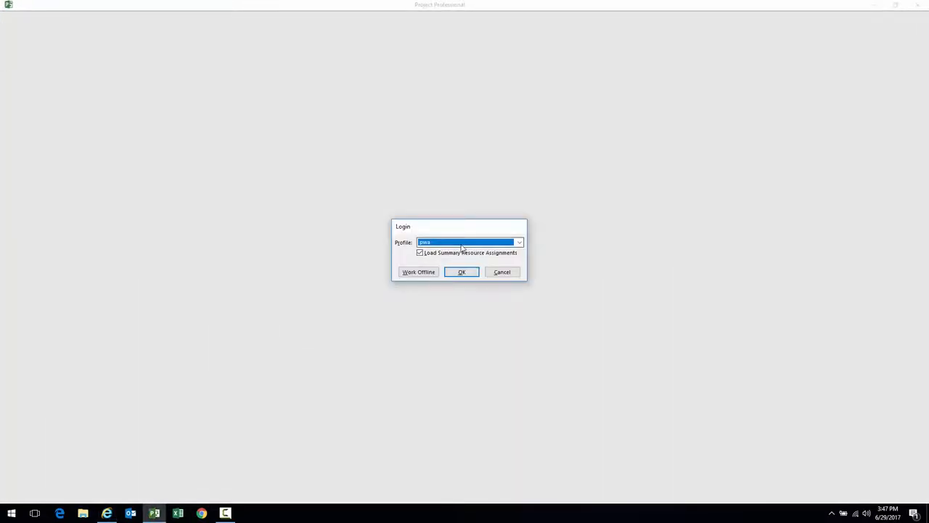
click(462, 247)
click(442, 278)
click(461, 273)
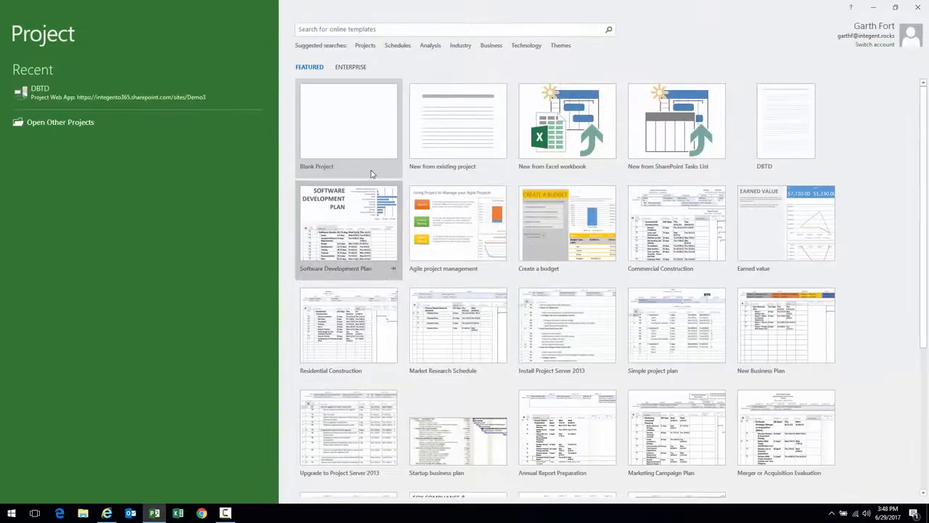
Create a blank project and add the resource with the approved vacation to its team from the enterprise resources.
click(364, 148)
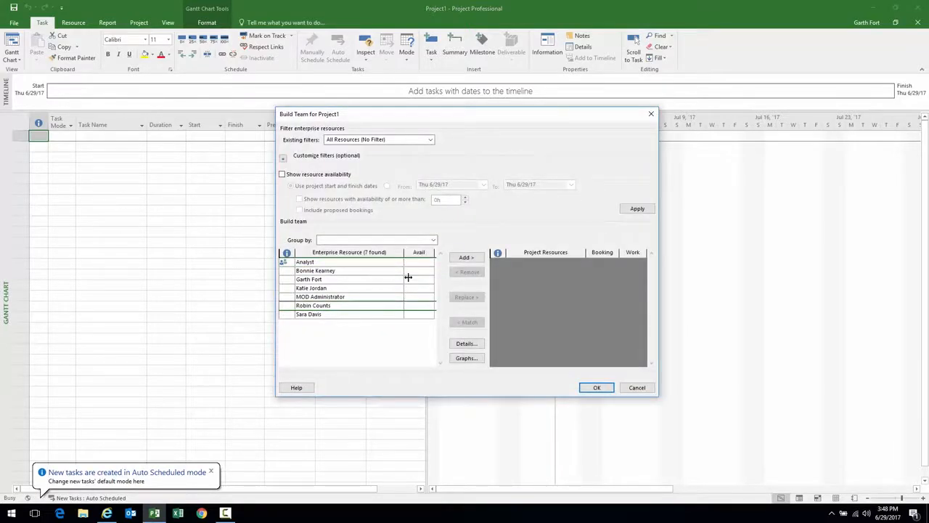
click(467, 262)
click(590, 391)
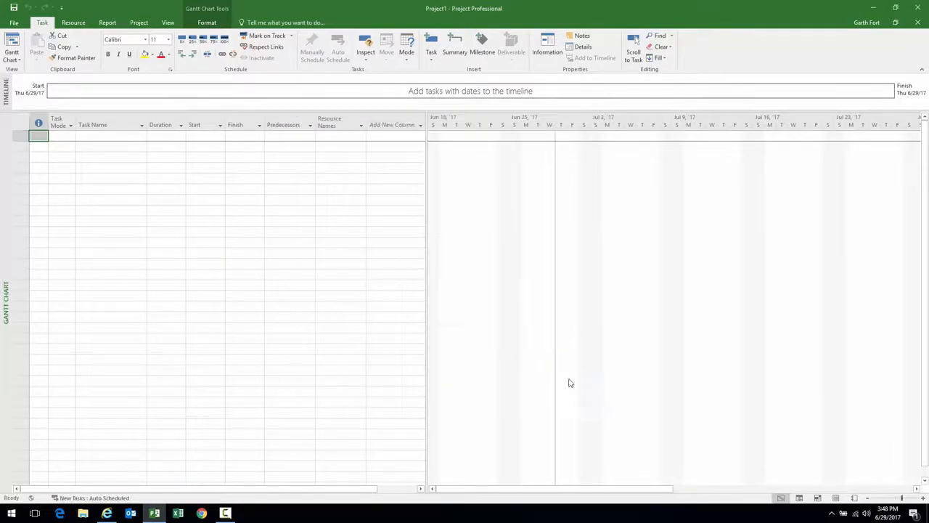
Examine July 2017 in the resource's working time calendar for vacation exceptions and leave it without making changes.
click(137, 23)
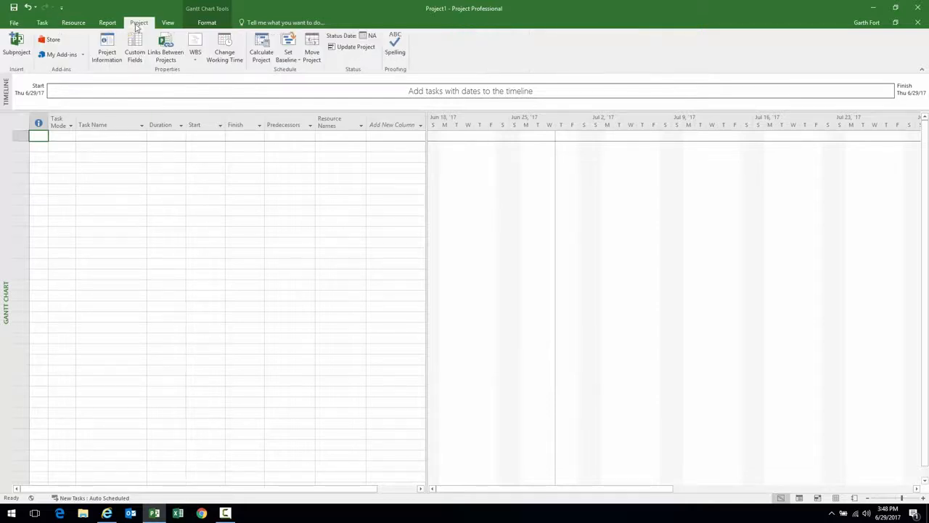
click(224, 51)
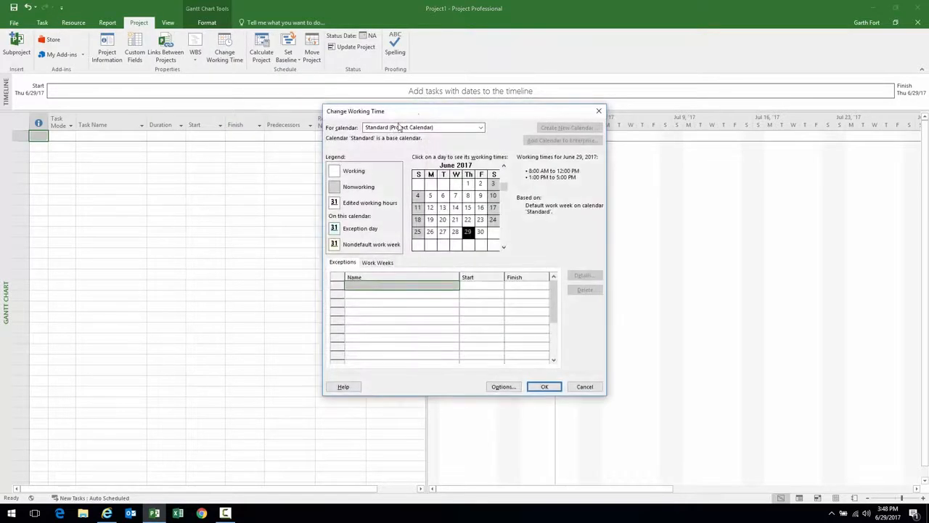
click(406, 119)
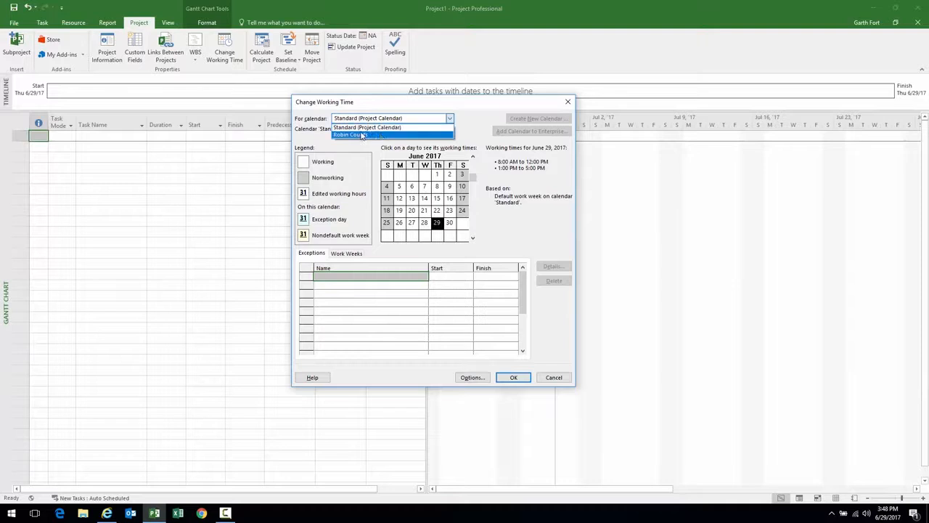
click(380, 135)
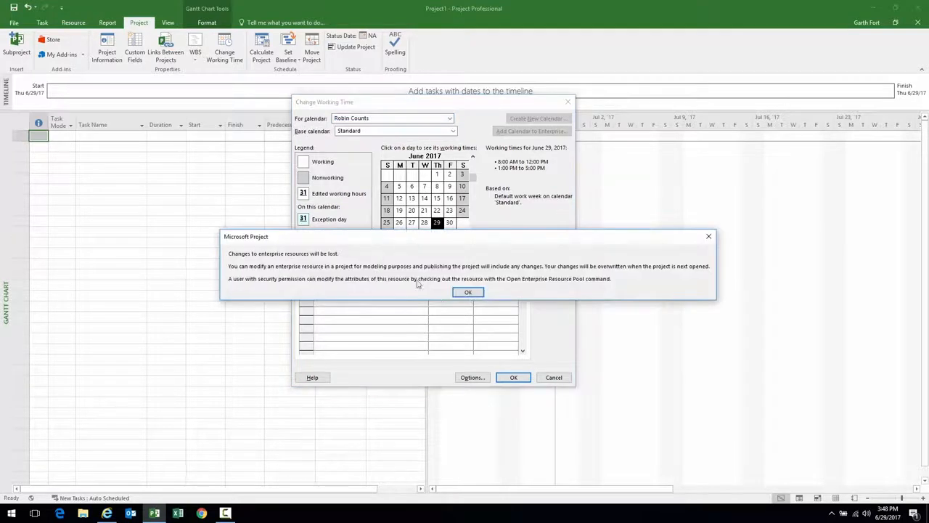
click(468, 292)
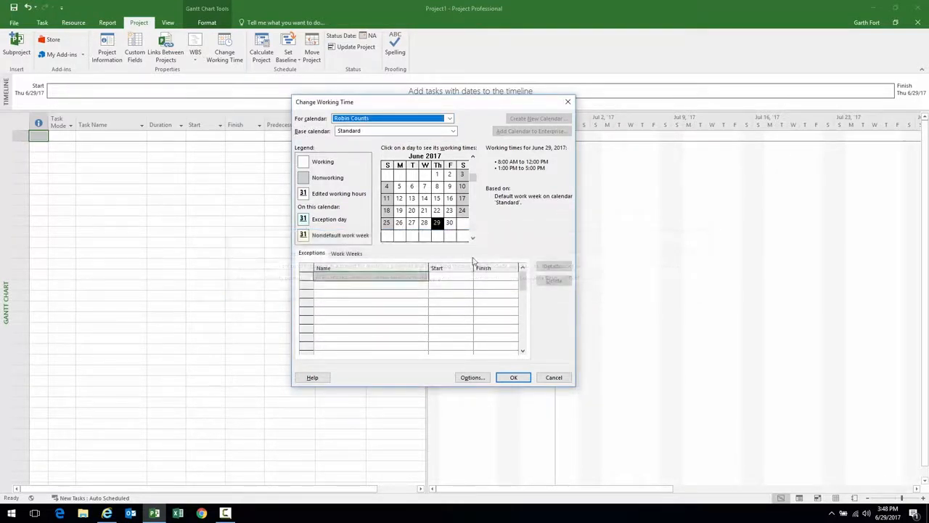
click(472, 238)
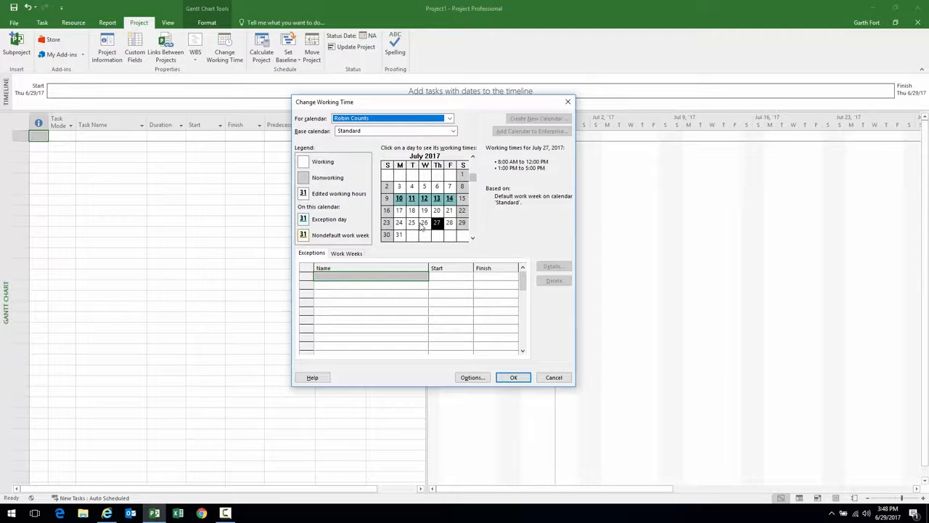
click(424, 222)
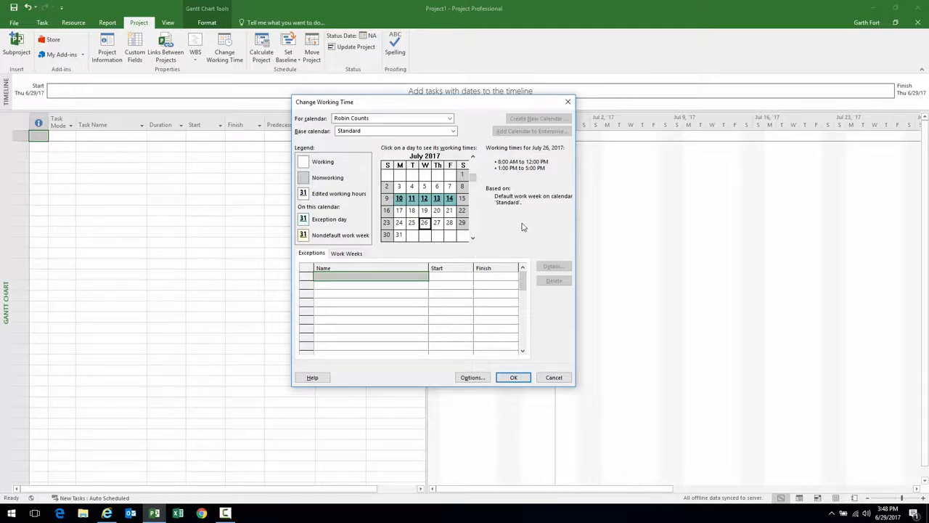
click(554, 379)
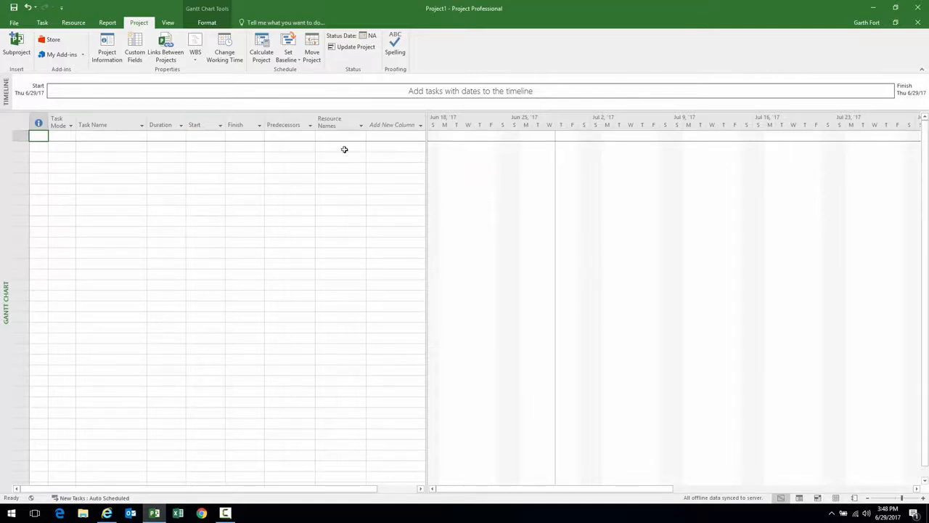
Close the new project and discard its changes.
click(18, 22)
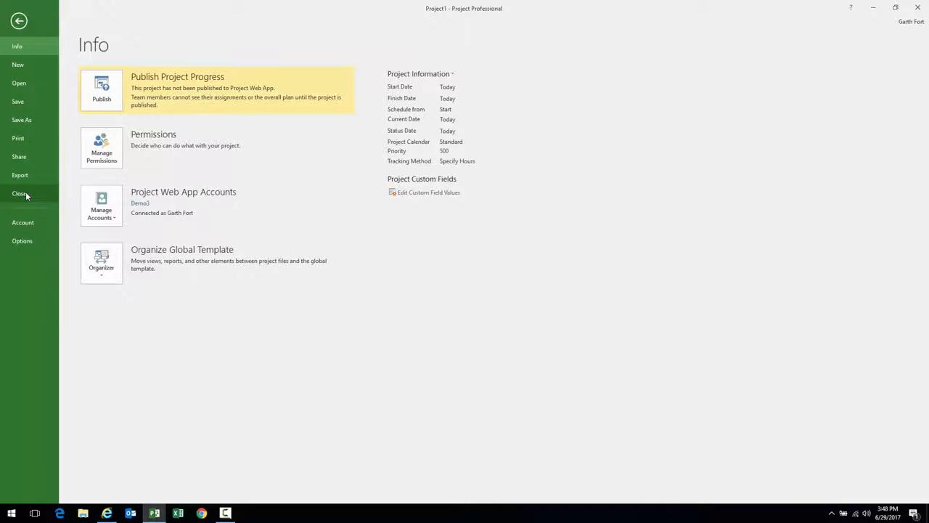
click(20, 193)
click(432, 248)
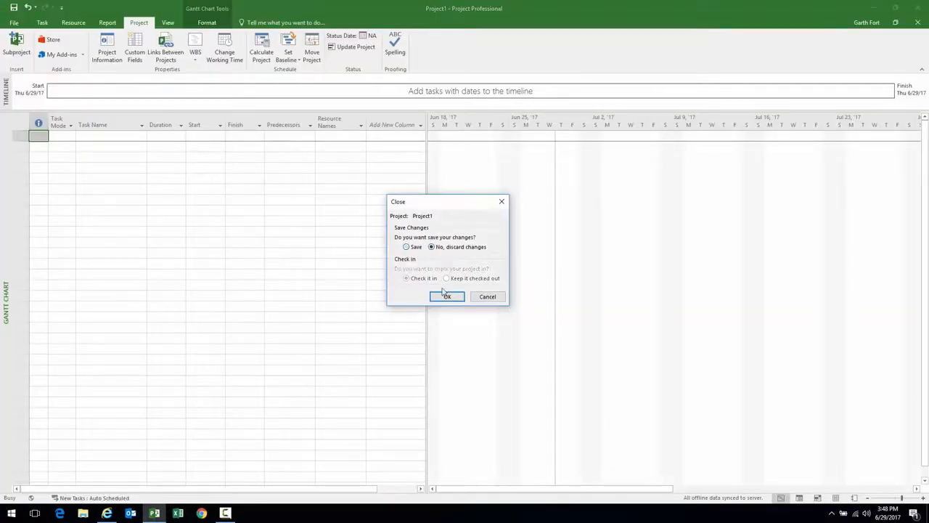
click(447, 297)
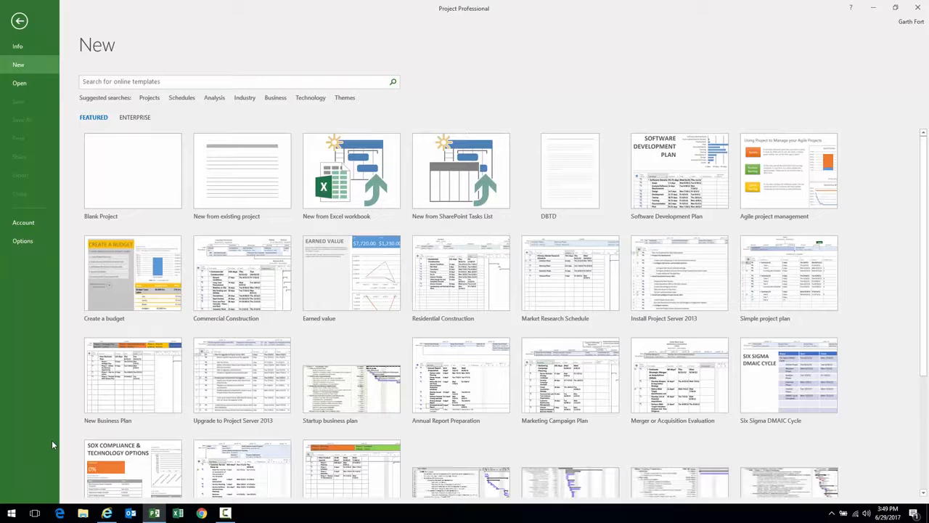
Switch to Project Web App and open the same resource from the Resource Center in Project Professional, maximizing its window.
click(107, 513)
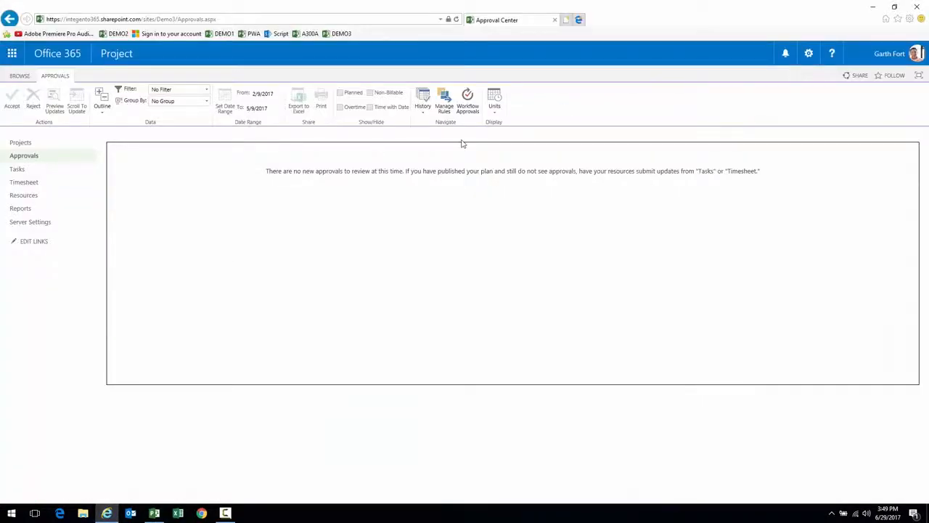
click(26, 196)
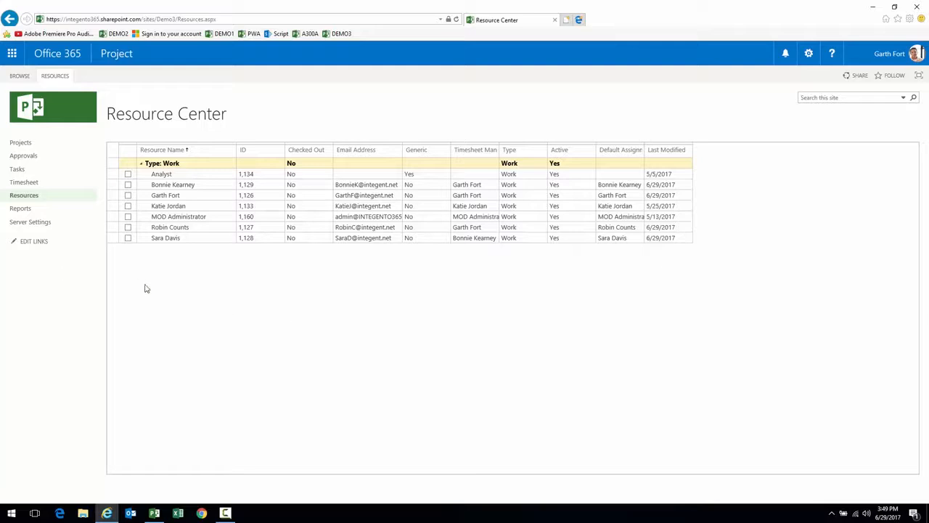
click(128, 227)
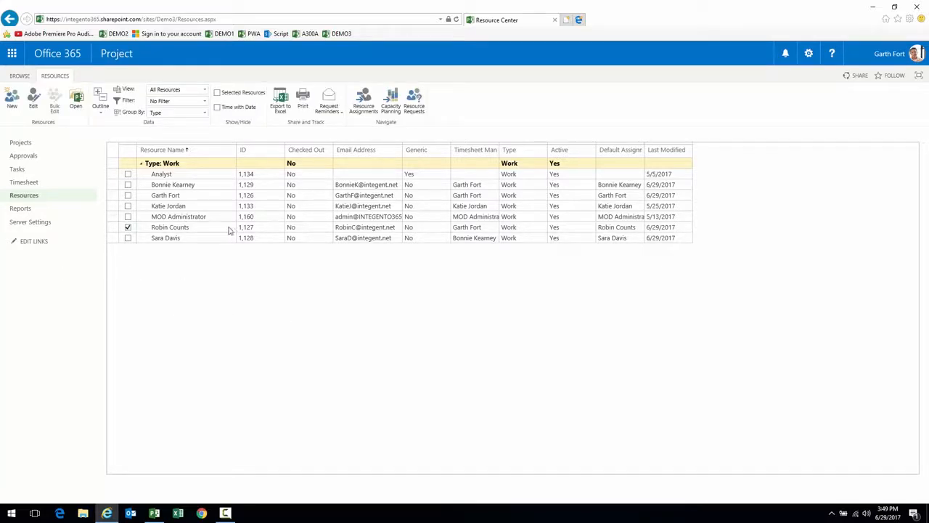
click(181, 227)
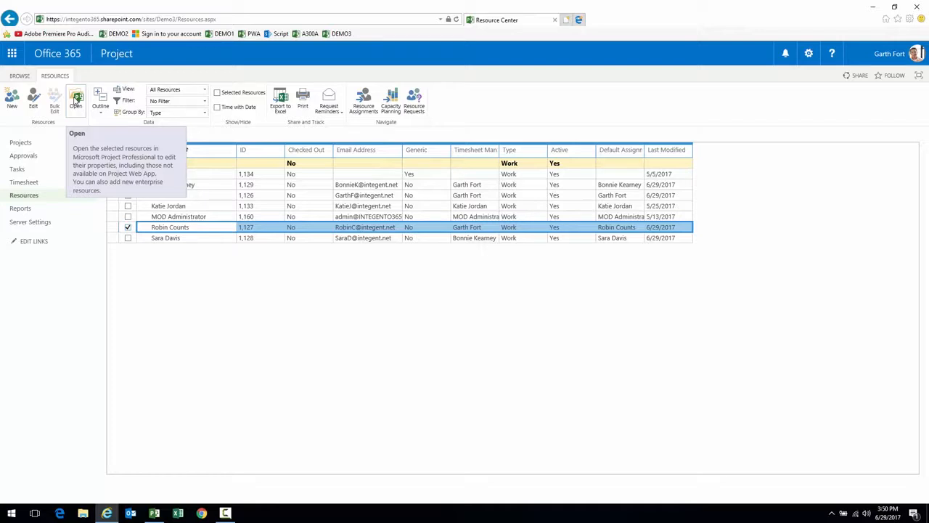
click(76, 100)
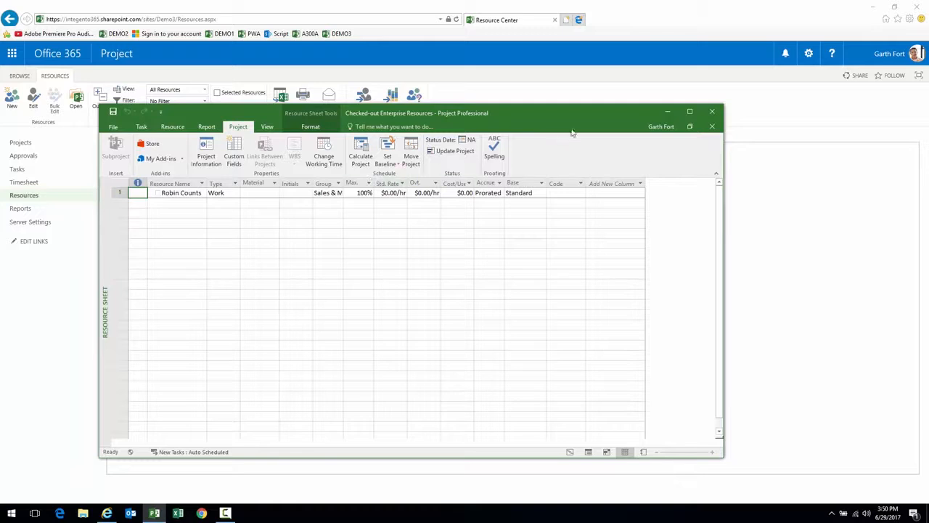
click(689, 111)
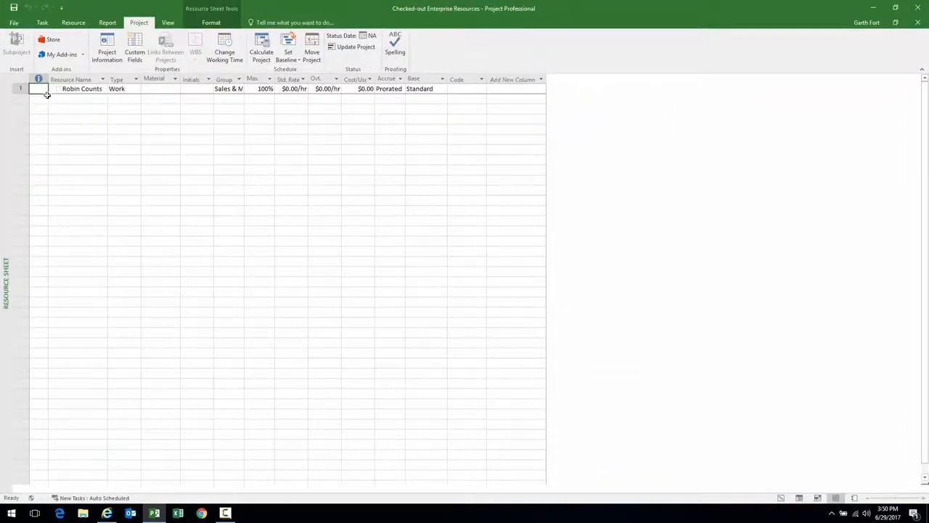
Bring up the working time calendar of the checked-out resource and view its exception days in July 2017.
click(15, 87)
click(115, 89)
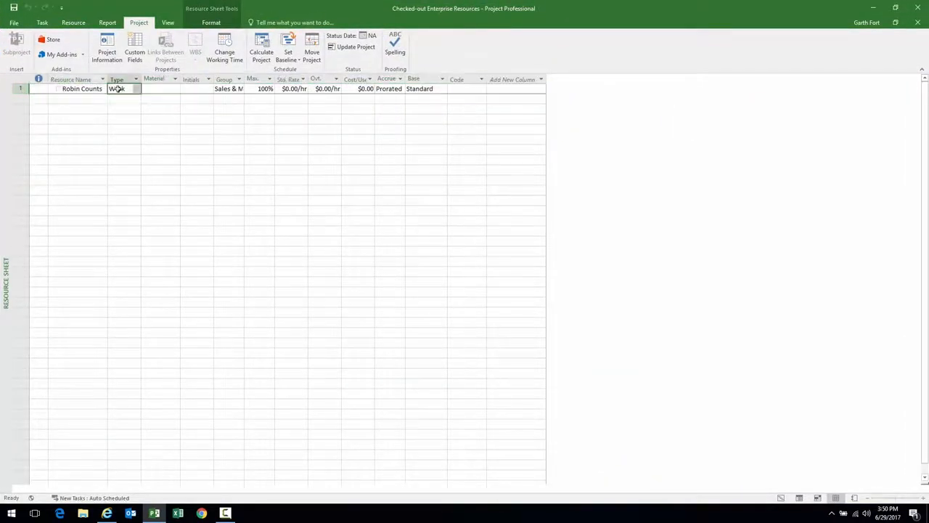
mouse_move(60, 88)
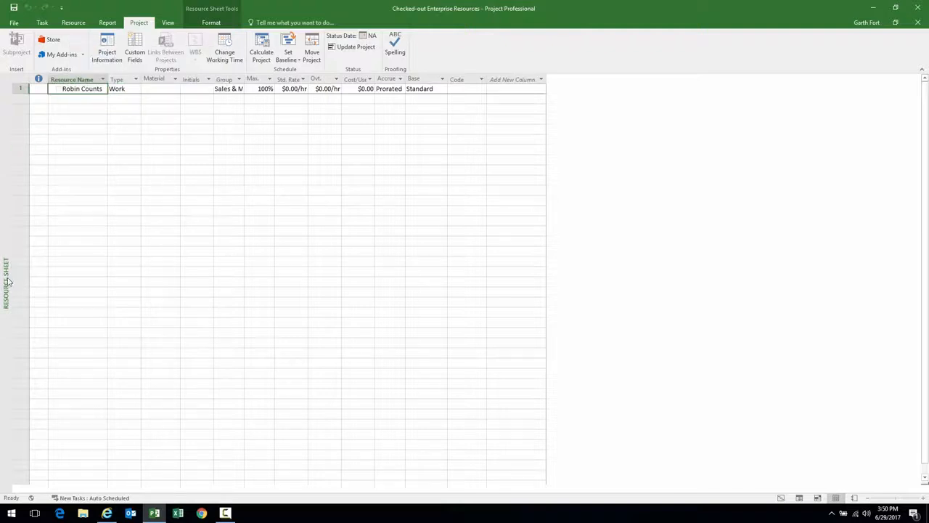
click(160, 89)
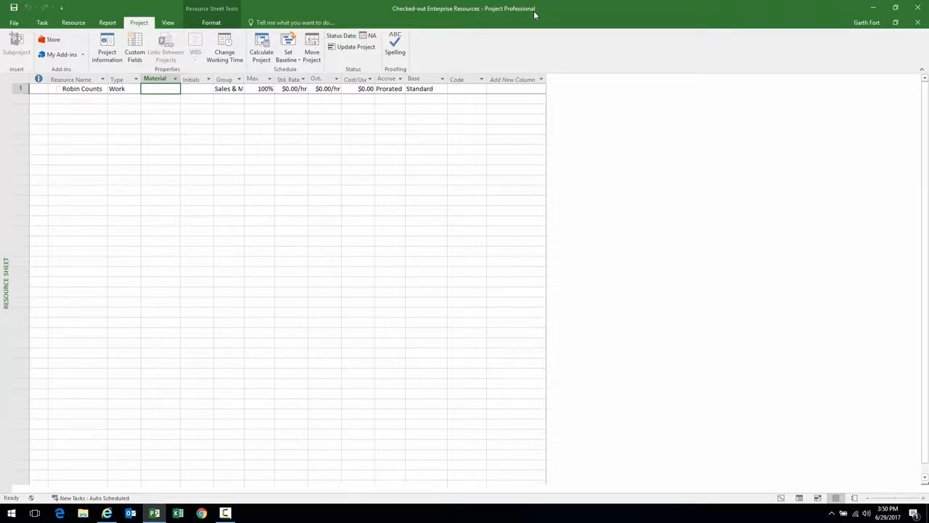
click(225, 54)
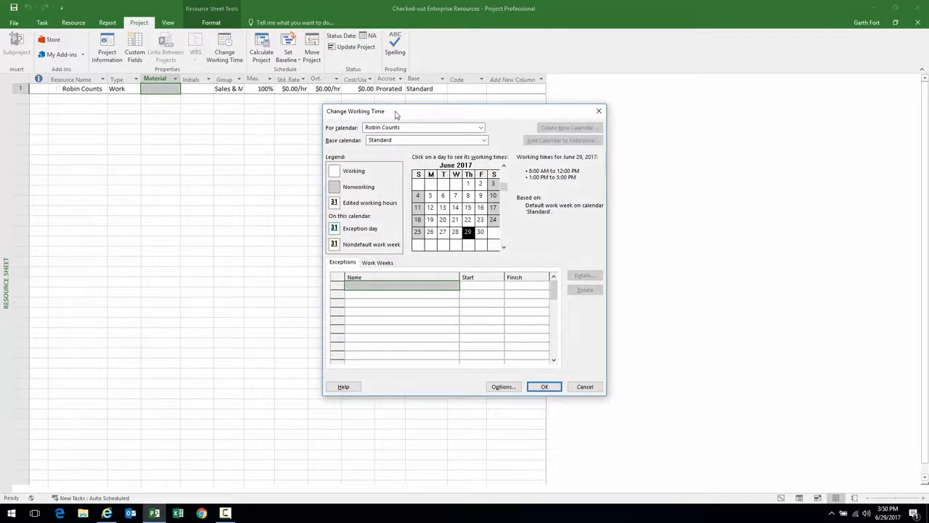
drag(395, 105, 350, 86)
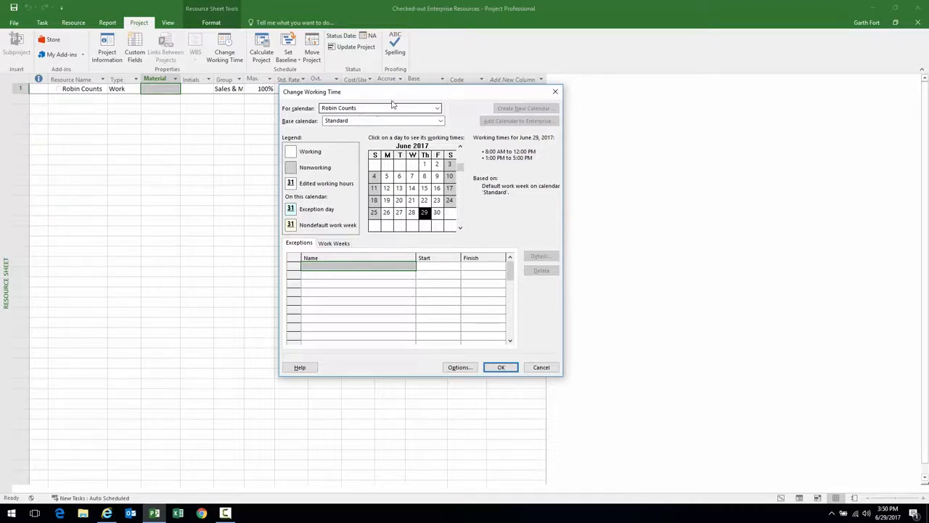
drag(400, 93, 380, 96)
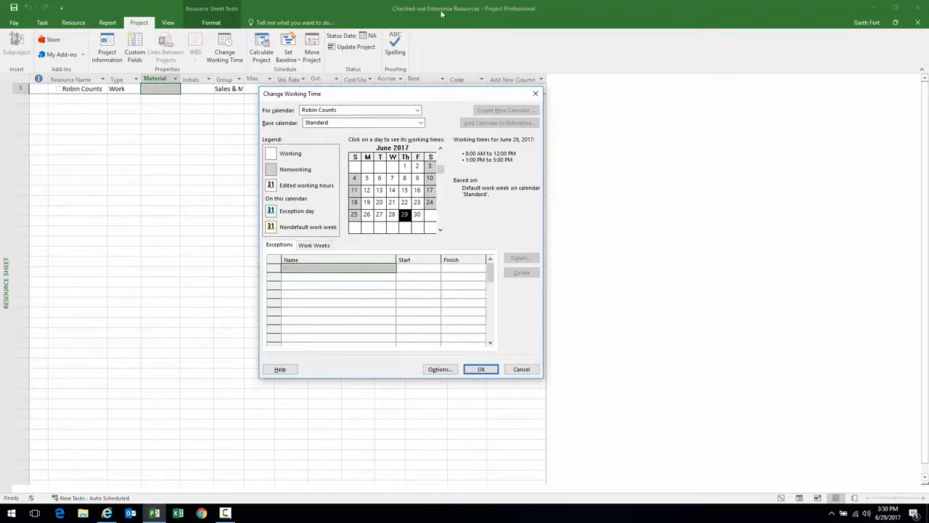
click(442, 219)
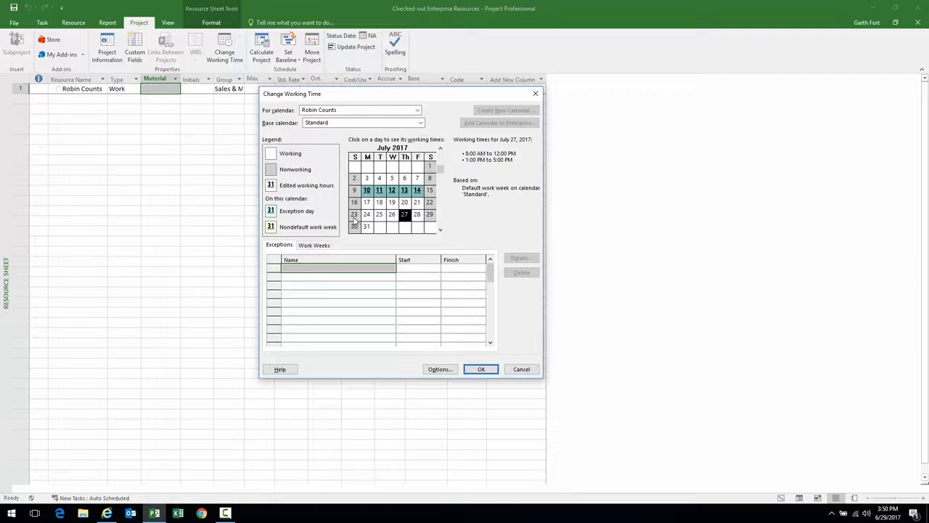
Add a calendar exception named More Vacation from 7/23/2017 to 7/29/2017 for the resource and apply it.
click(431, 269)
click(436, 269)
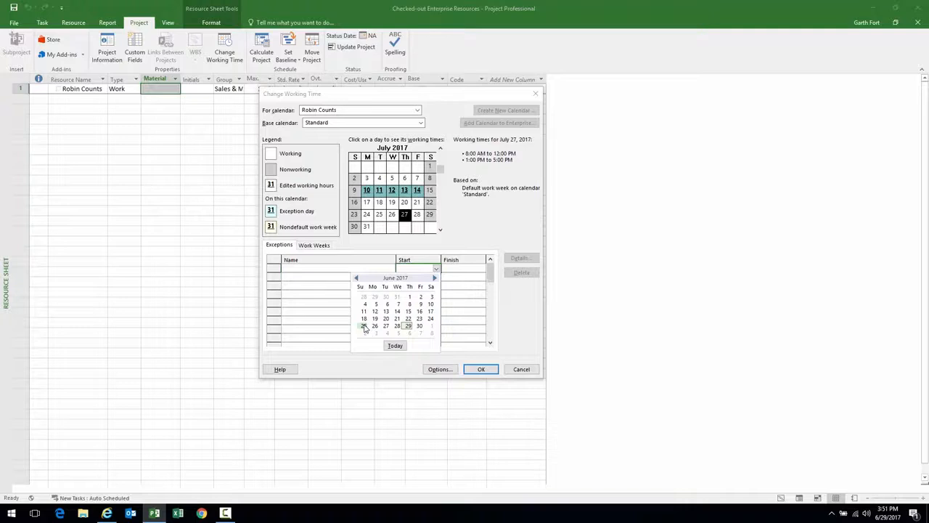
click(435, 278)
click(363, 326)
click(475, 268)
click(479, 270)
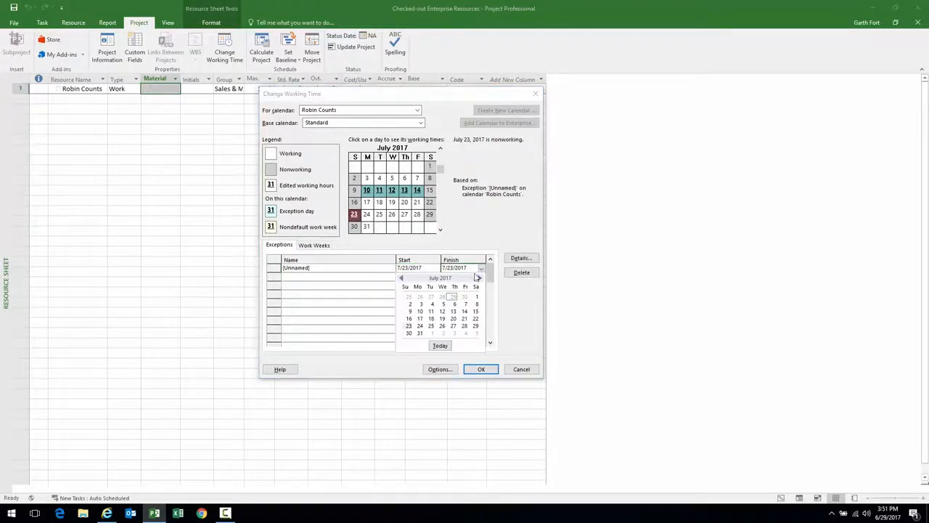
click(476, 325)
click(368, 271)
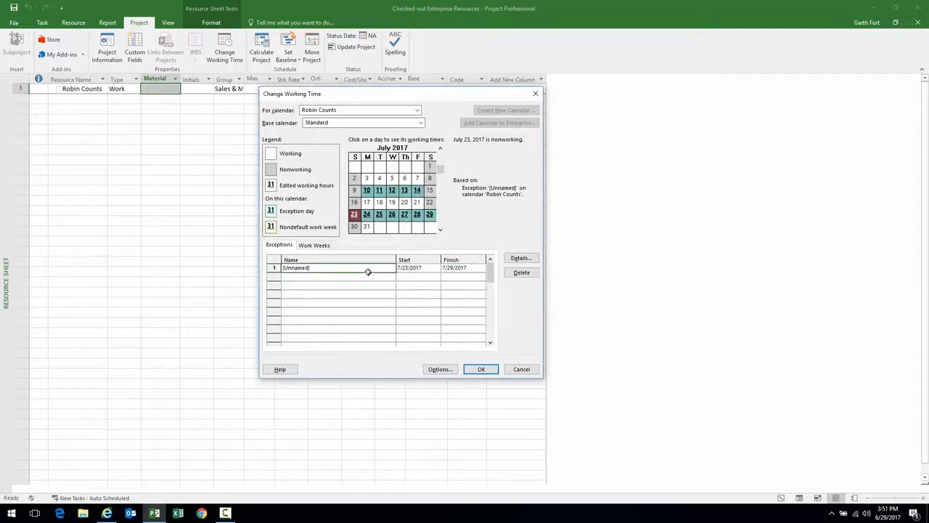
text(More Vacation)
click(415, 267)
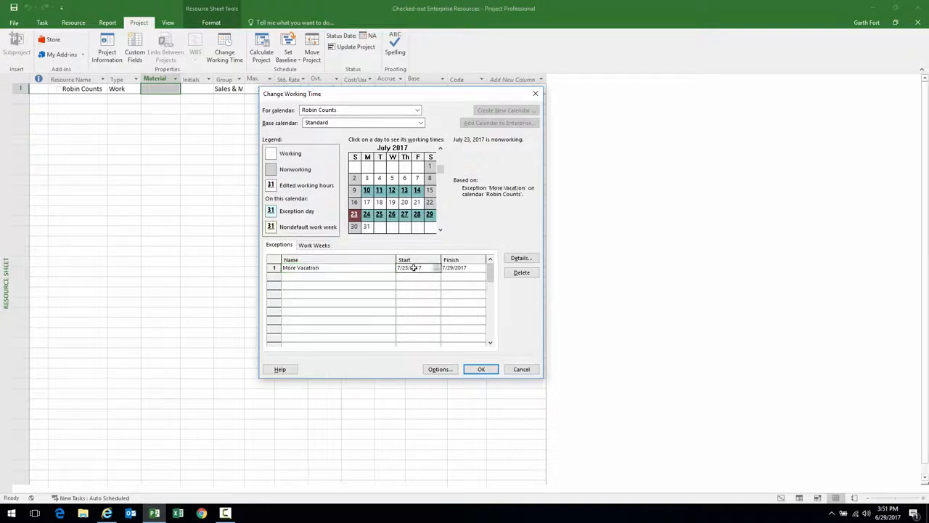
click(481, 370)
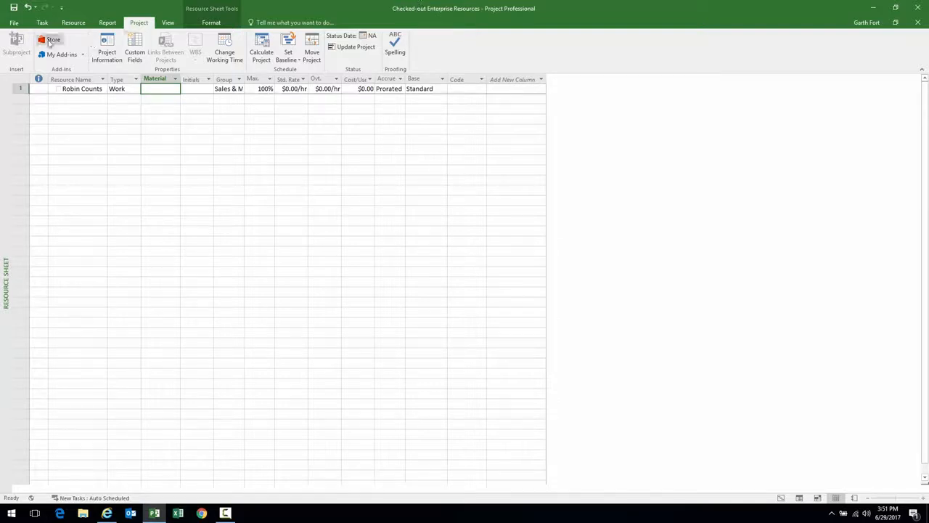
Save the checked-out enterprise resource and close it, keeping the changes.
click(15, 8)
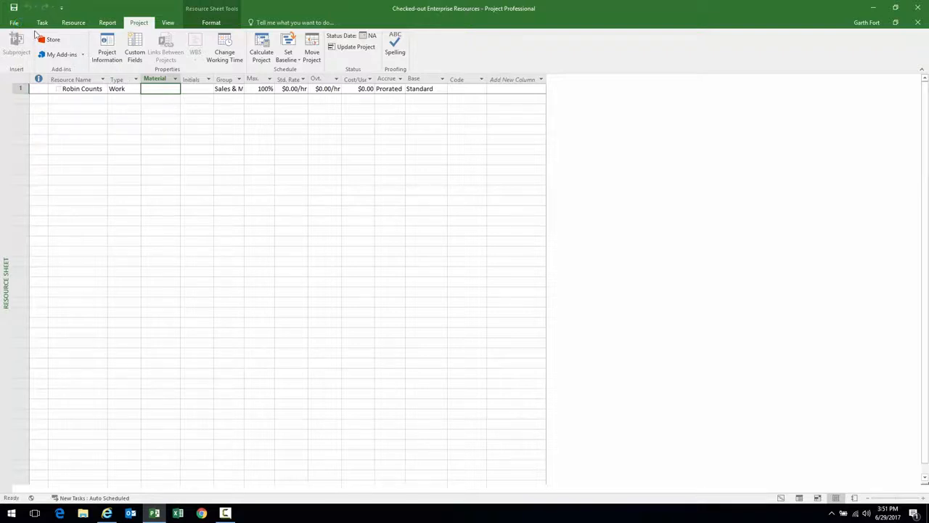
click(13, 23)
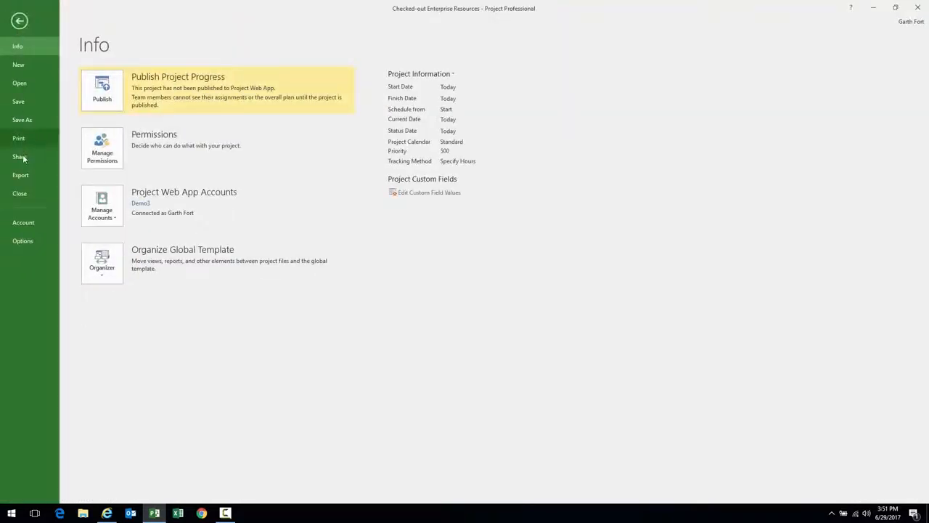
click(19, 193)
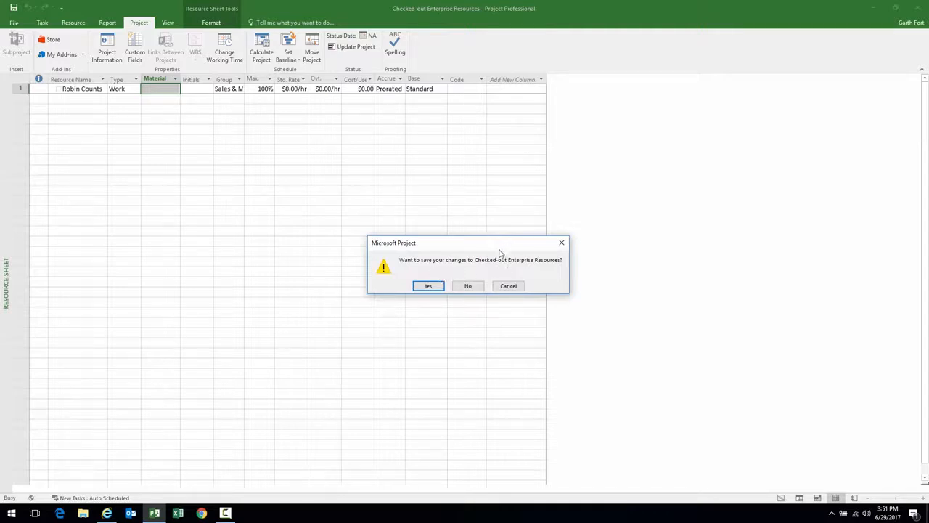
click(438, 288)
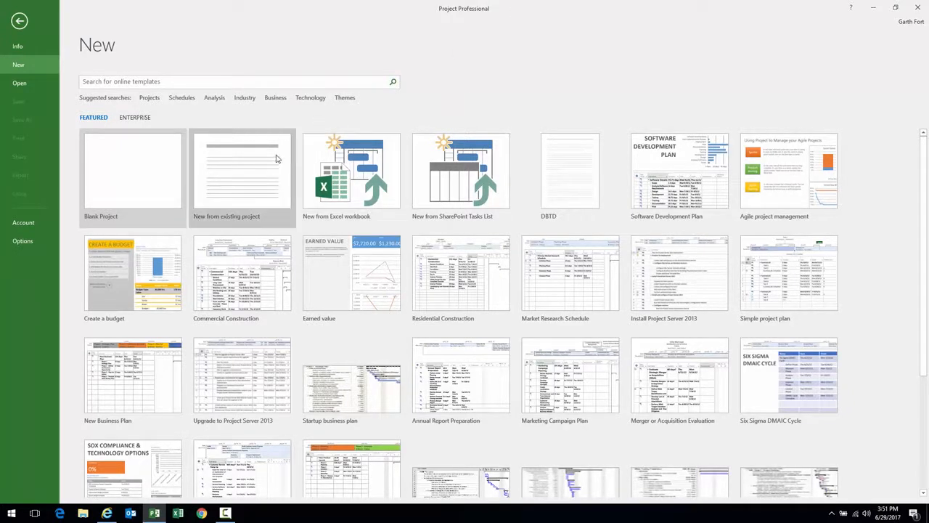
Create a new project from the Deployment enterprise template and accept the project team built from the enterprise resources.
click(136, 118)
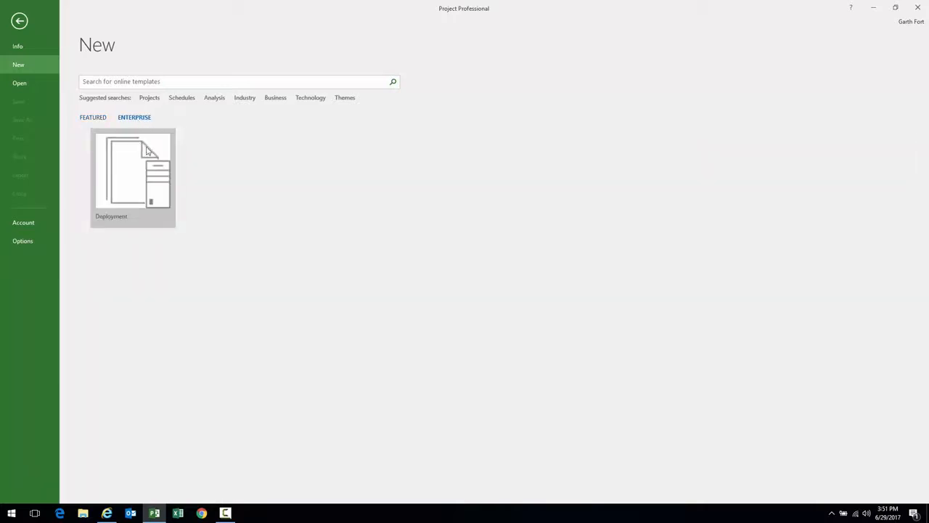
click(139, 167)
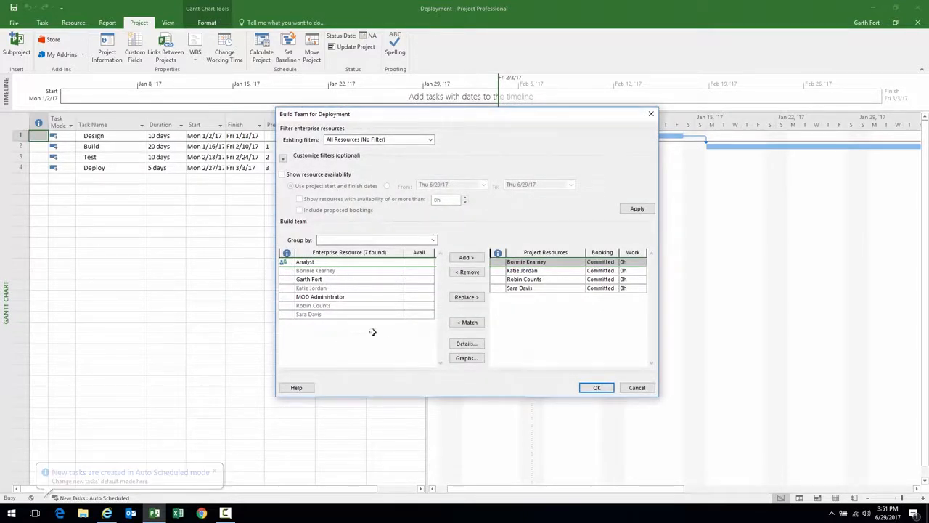
click(596, 388)
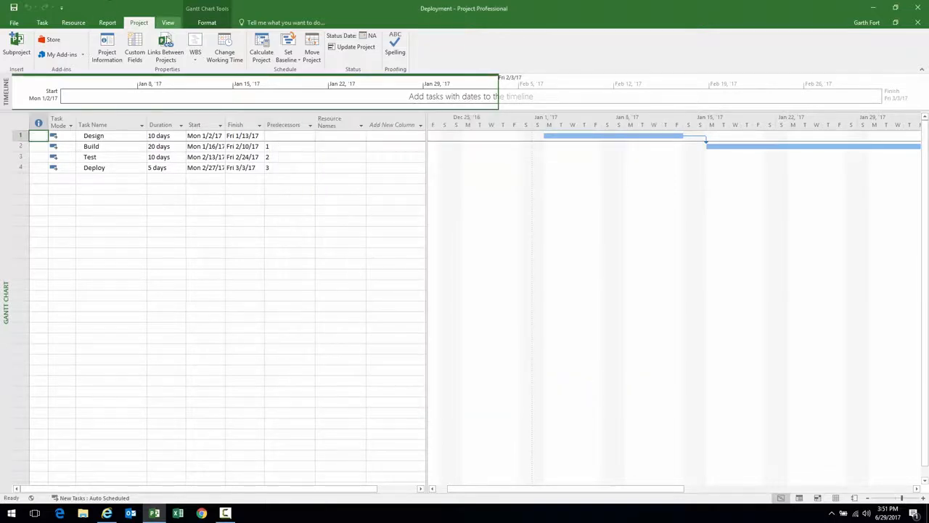
In the project's working time settings, examine the vacationing resource's July 2017 exception days on July 10–14 and July 23–29, and close without changes.
click(226, 50)
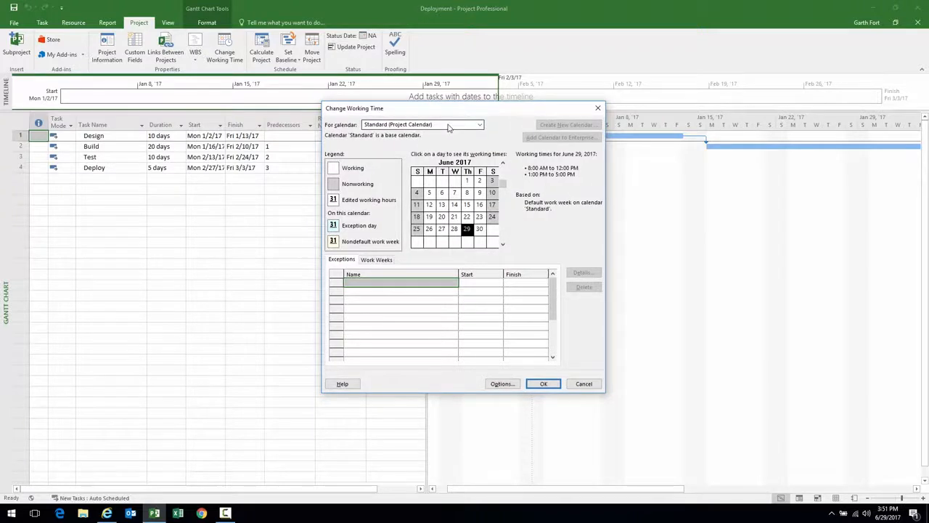
click(450, 125)
click(390, 142)
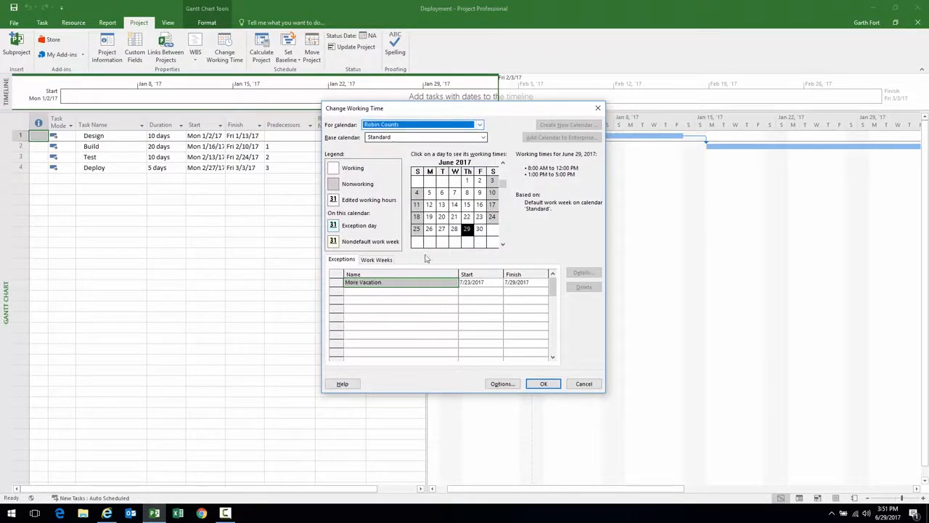
click(503, 245)
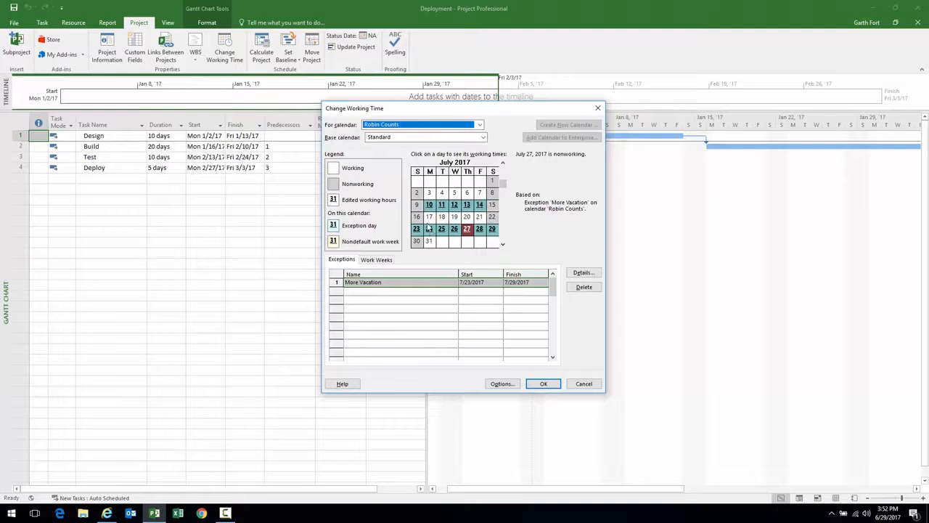
drag(429, 229, 487, 230)
drag(429, 205, 480, 205)
click(444, 207)
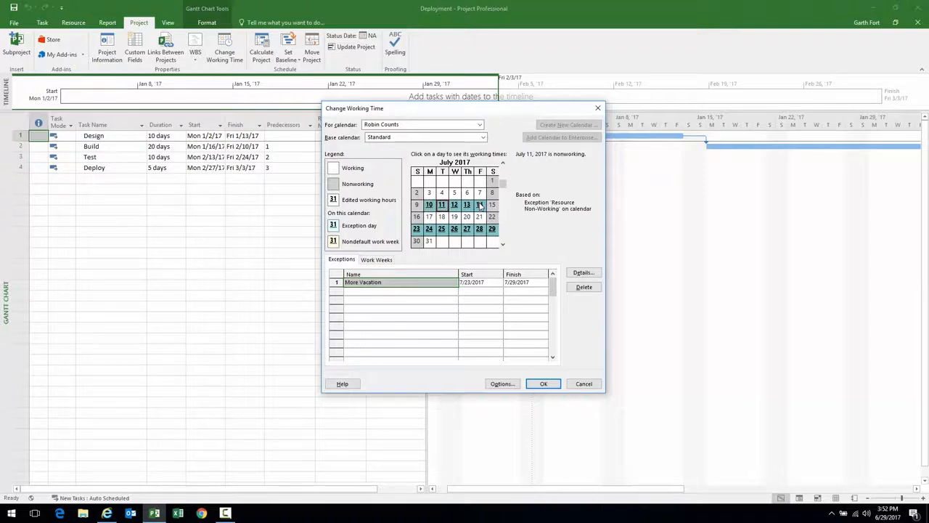
click(585, 385)
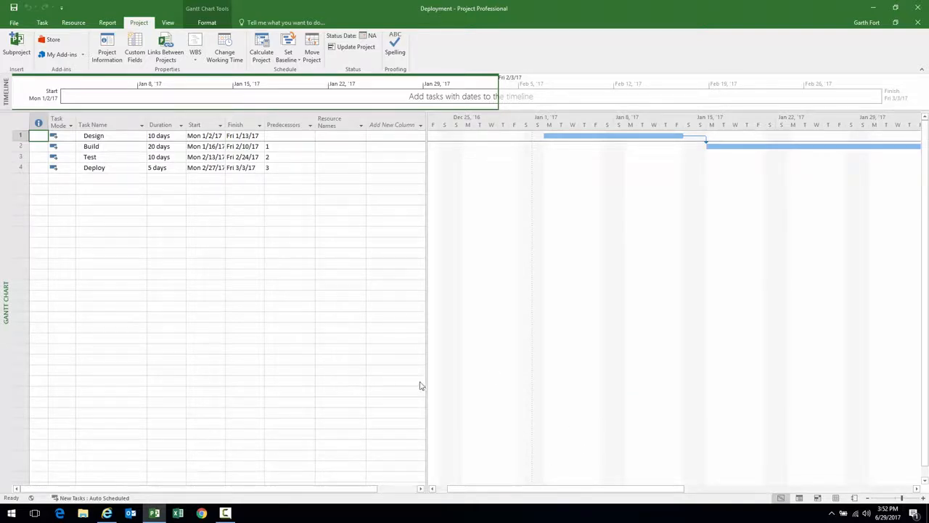
click(227, 514)
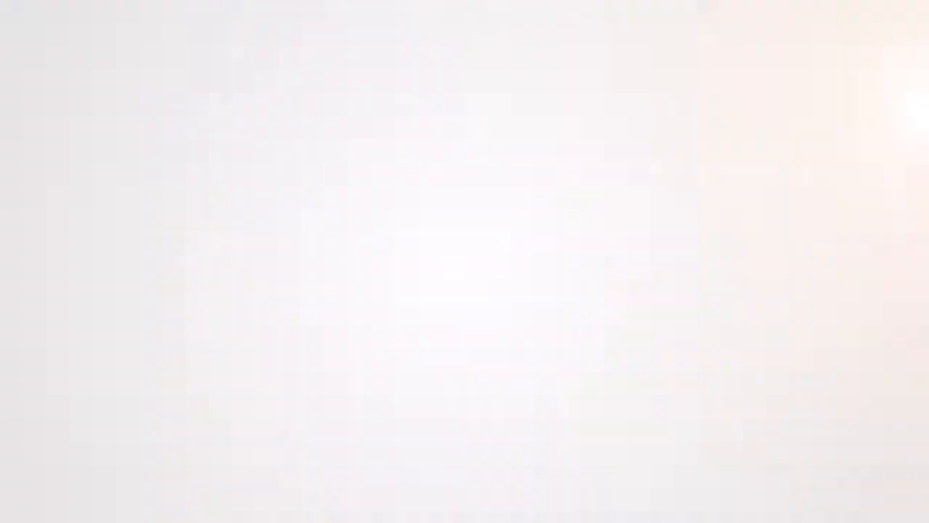